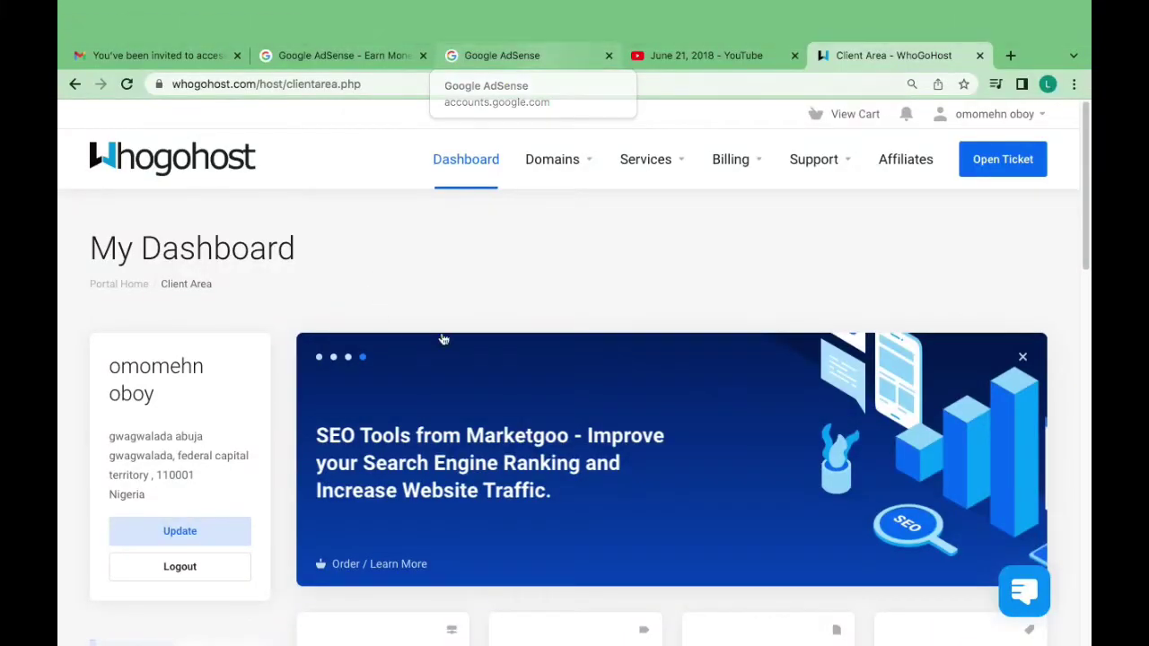
# Reload the Whogohost dashboard and reach My Products & Services listing the Pro (12GB) Linux Hosting plan
pyautogui.scroll(-4, 572, 323)
pyautogui.scroll(4, 377, 255)
pyautogui.scroll(-5, 377, 255)
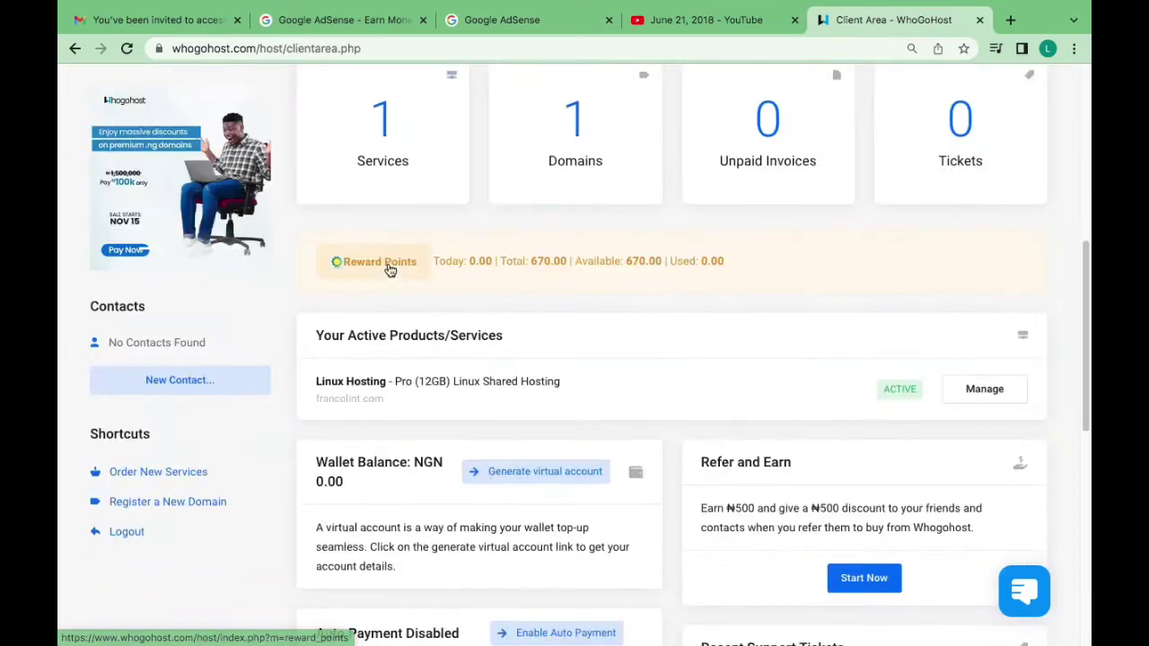
pyautogui.scroll(5, 393, 267)
pyautogui.scroll(-2, 392, 267)
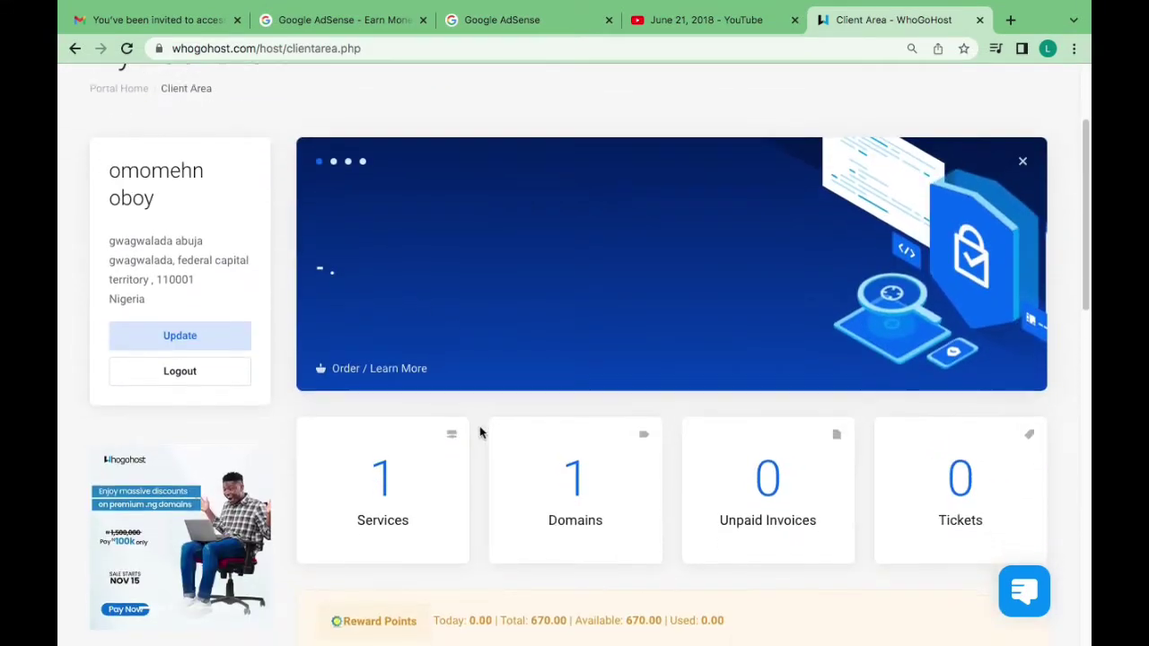
pyautogui.scroll(-3, 485, 422)
pyautogui.press('super+r')
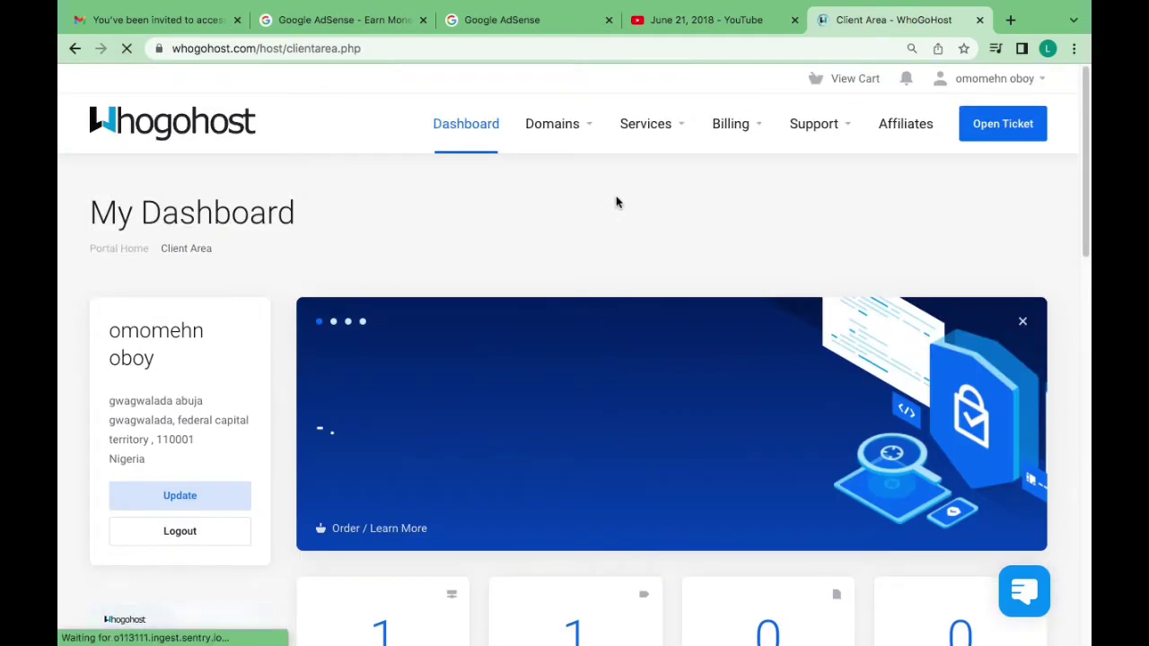
pyautogui.scroll(-2, 610, 206)
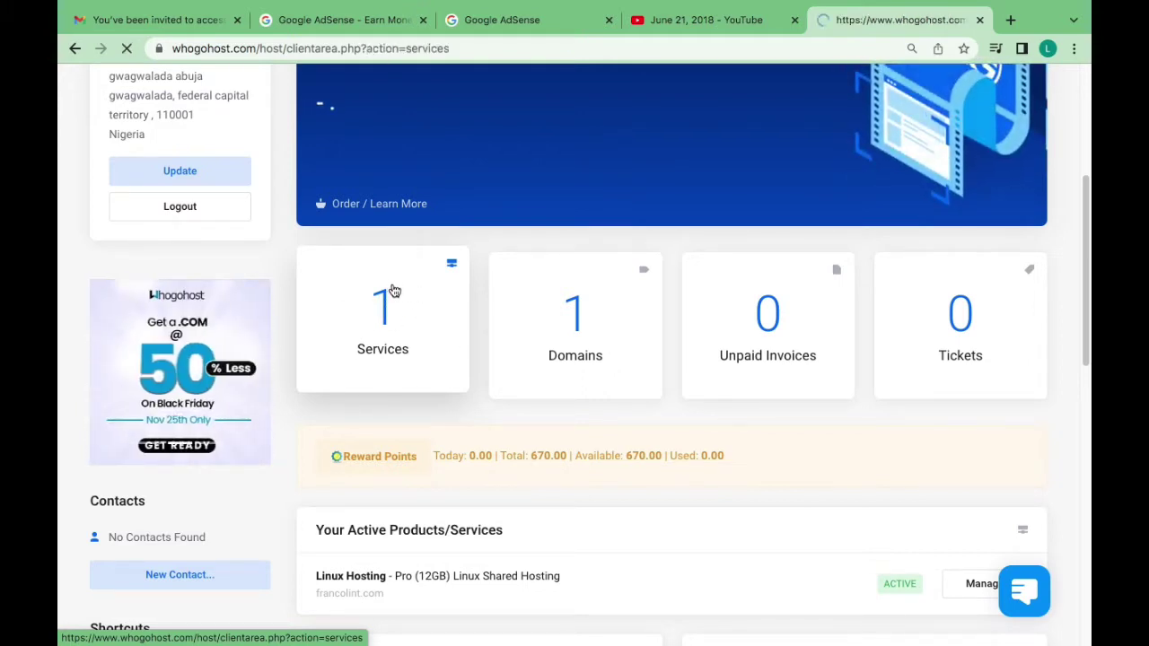
pyautogui.scroll(-3, 568, 362)
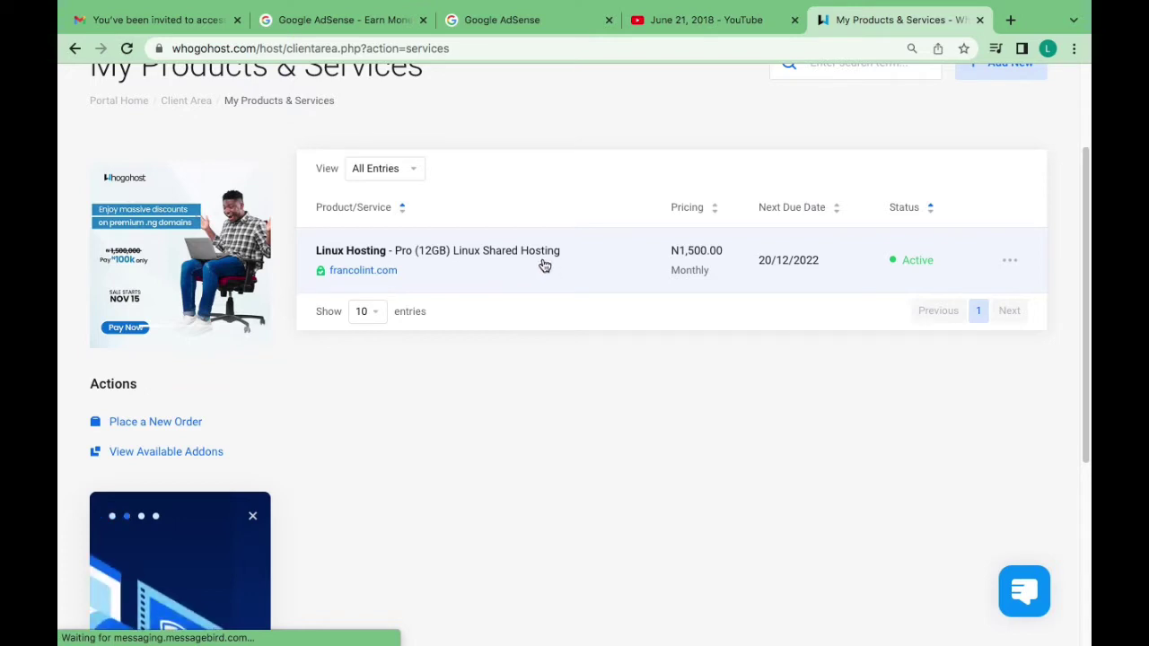
# Open the Linux Hosting plan's page and view francolint.com's Under Construction page in a new tab
pyautogui.click(547, 252)
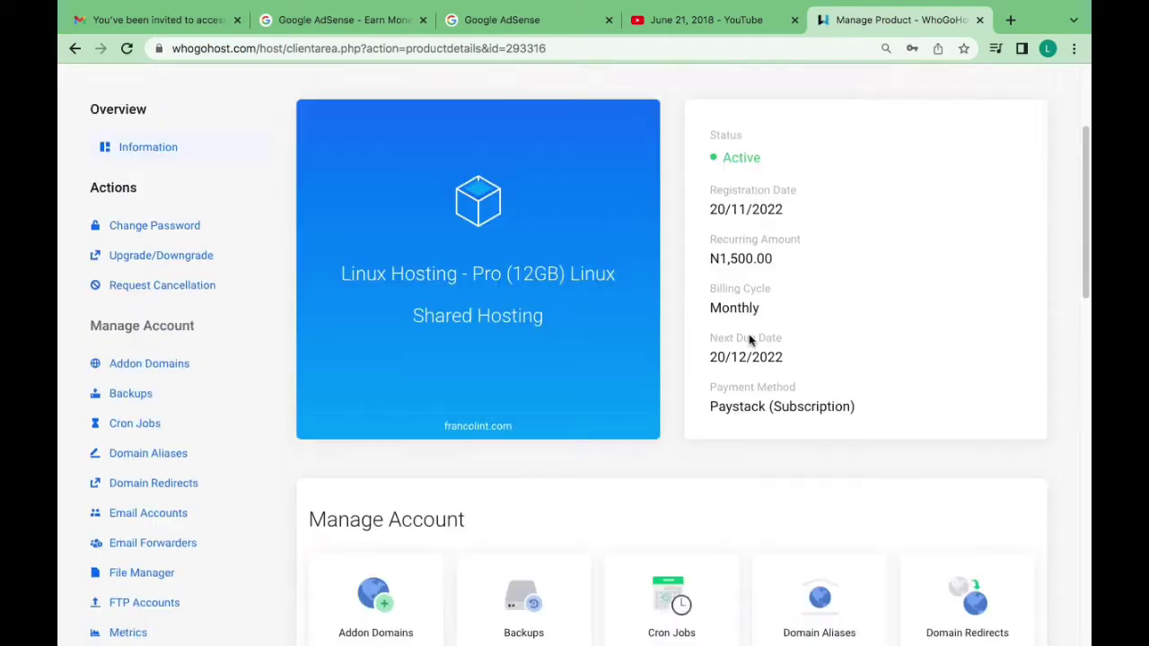
pyautogui.scroll(-5, 762, 333)
pyautogui.scroll(-5, 695, 329)
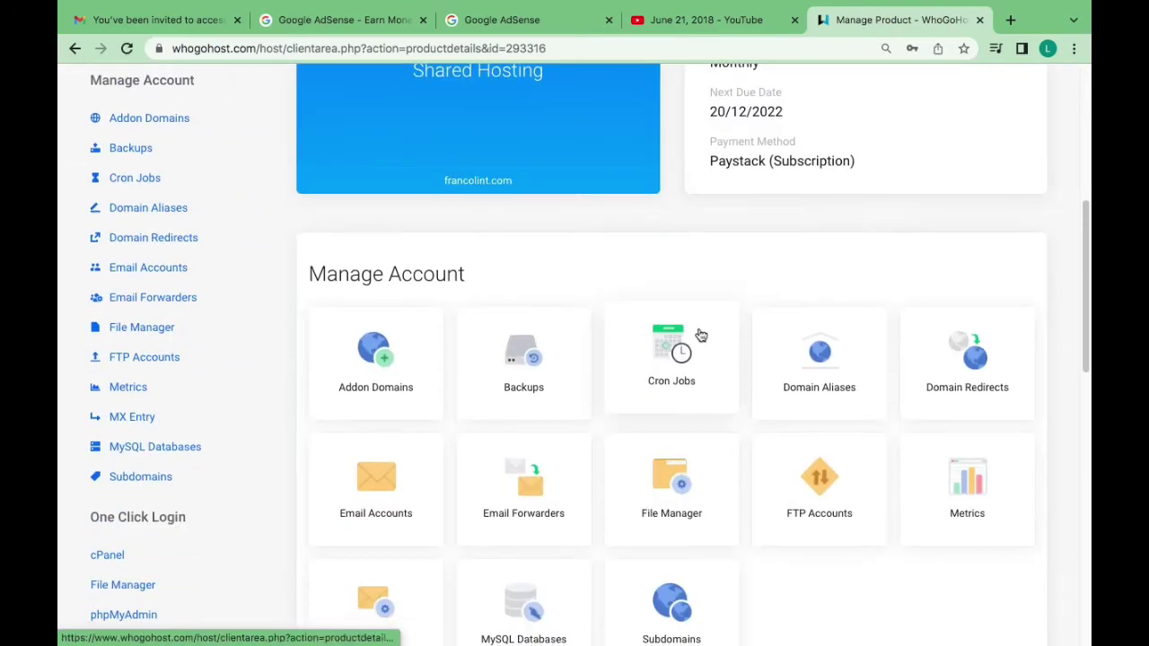
pyautogui.rightClick(473, 186)
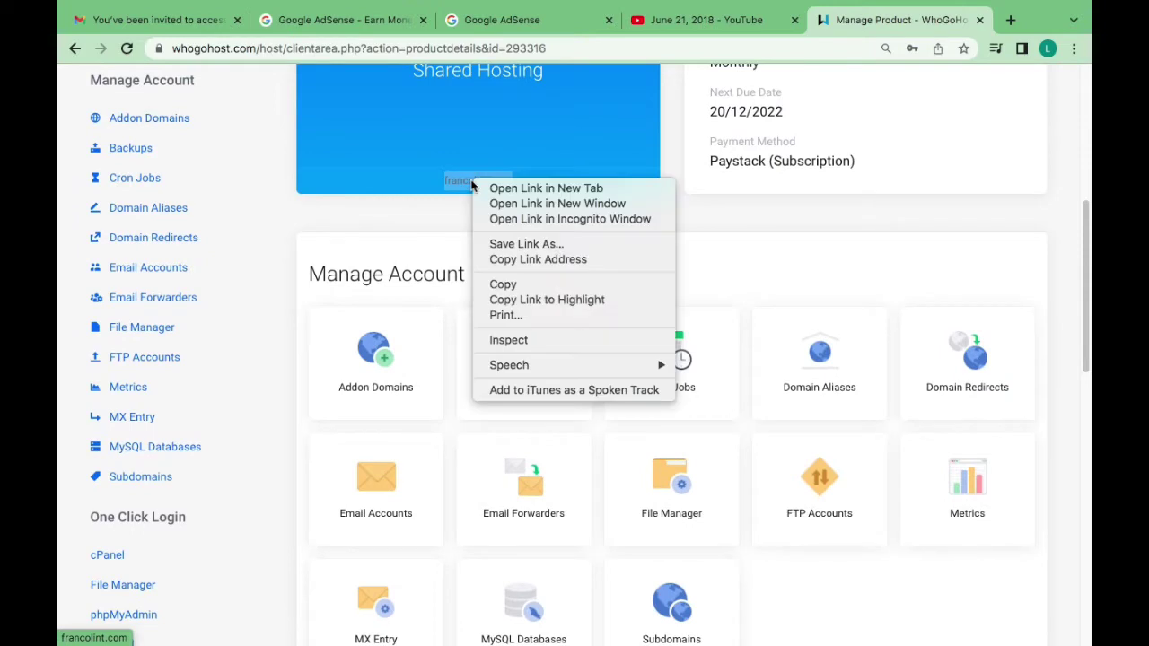
pyautogui.click(514, 190)
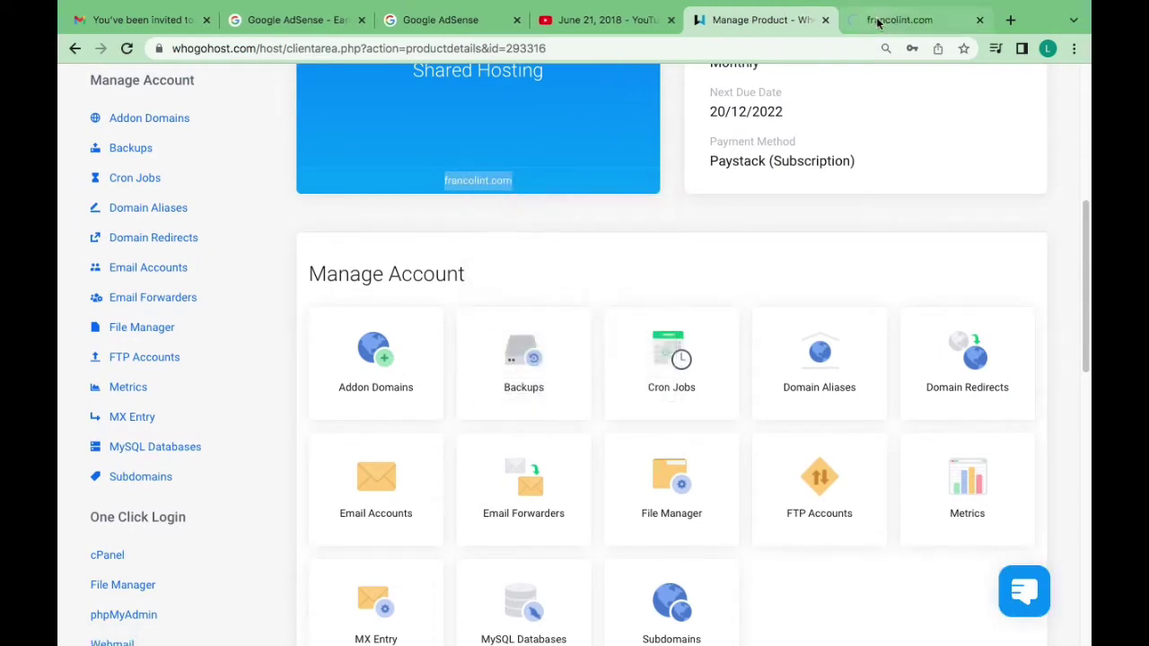
pyautogui.click(880, 20)
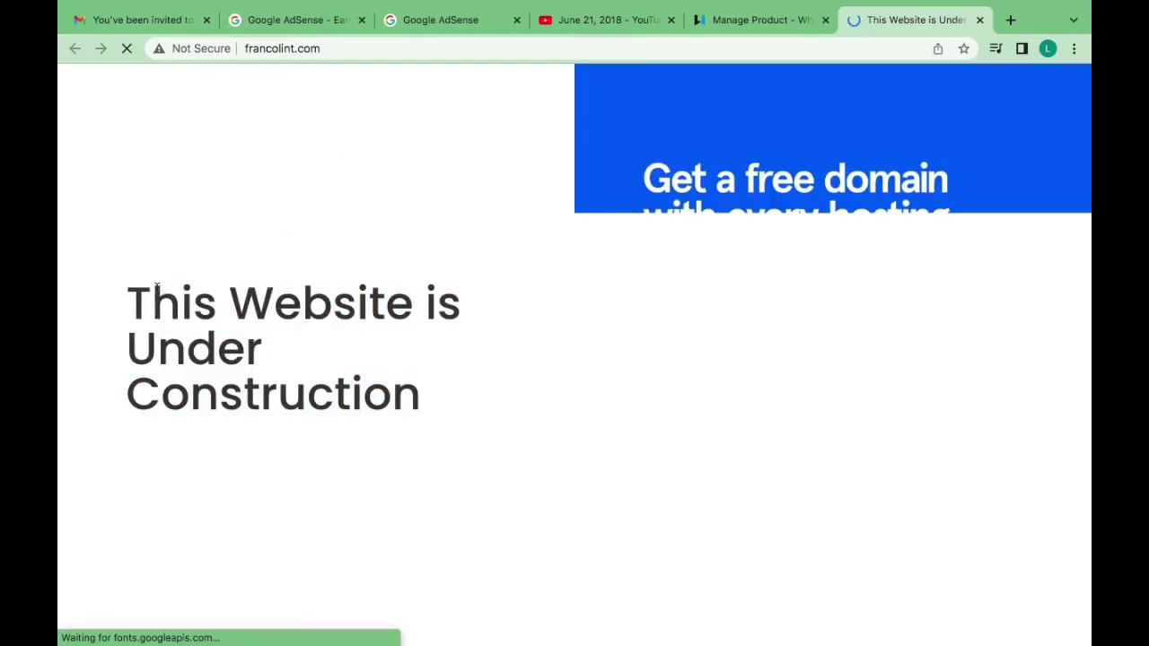
pyautogui.moveTo(152, 308); pyautogui.dragTo(479, 429)
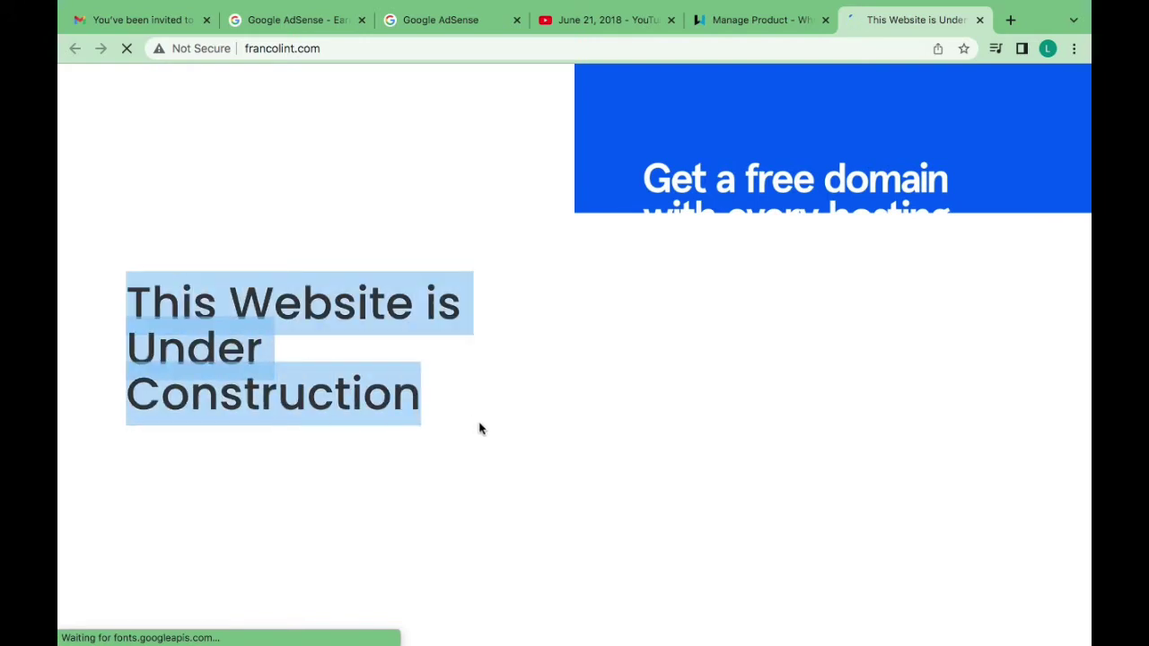
pyautogui.click(318, 341)
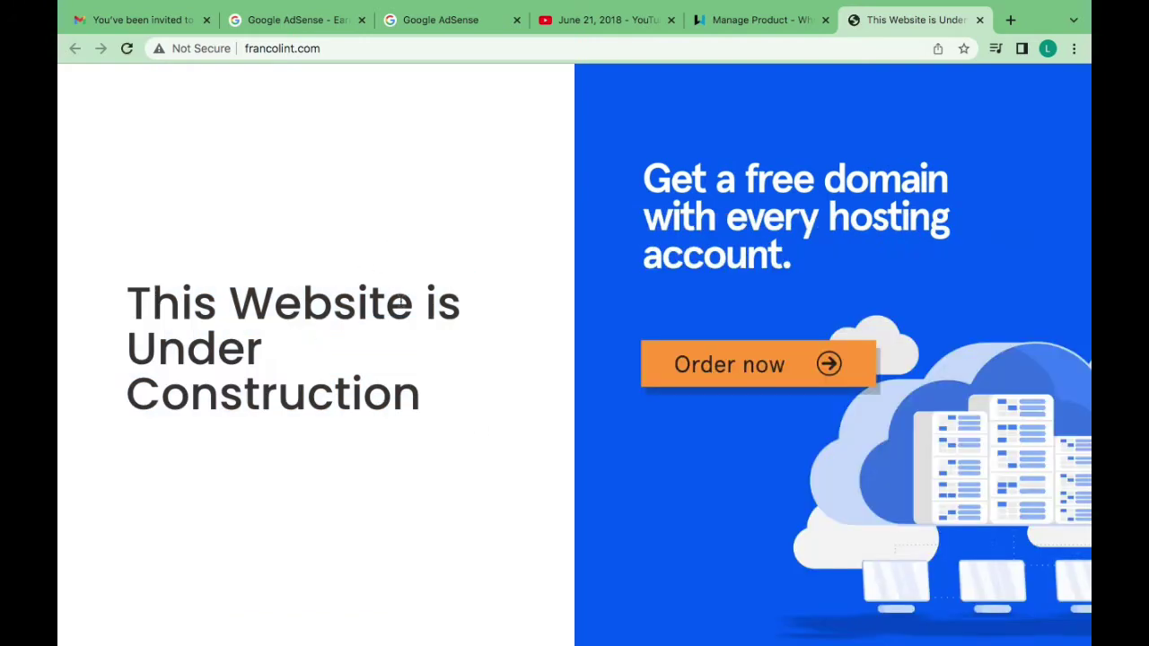
# Return to the hosting plan management page and log in to the account's cPanel
pyautogui.click(754, 20)
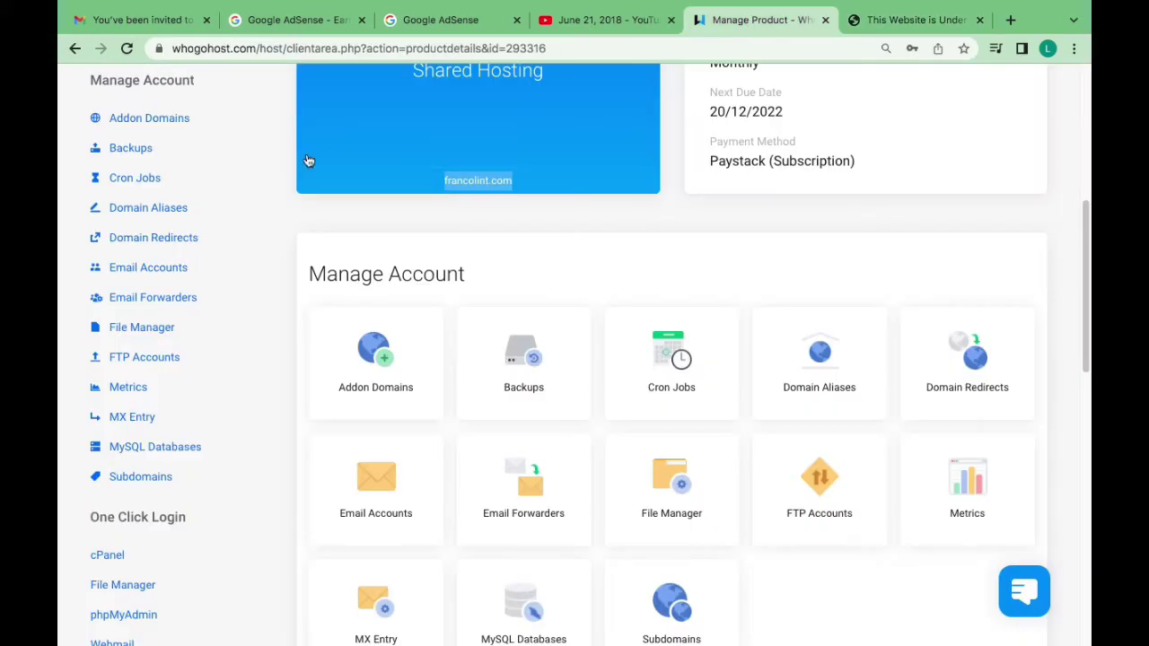
pyautogui.scroll(-5, 132, 405)
pyautogui.scroll(1, 116, 180)
pyautogui.click(118, 196)
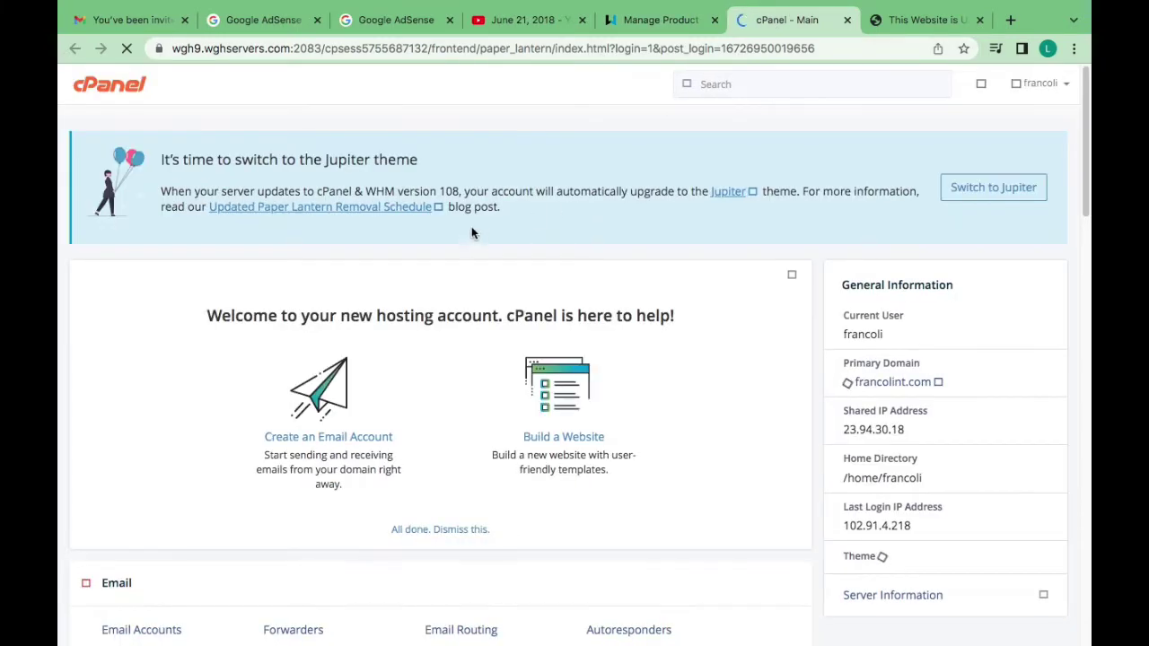
# Dismiss the Interface Analytics prompt and leave the Softaculous Apps Installer section expanded
pyautogui.scroll(-3, 691, 341)
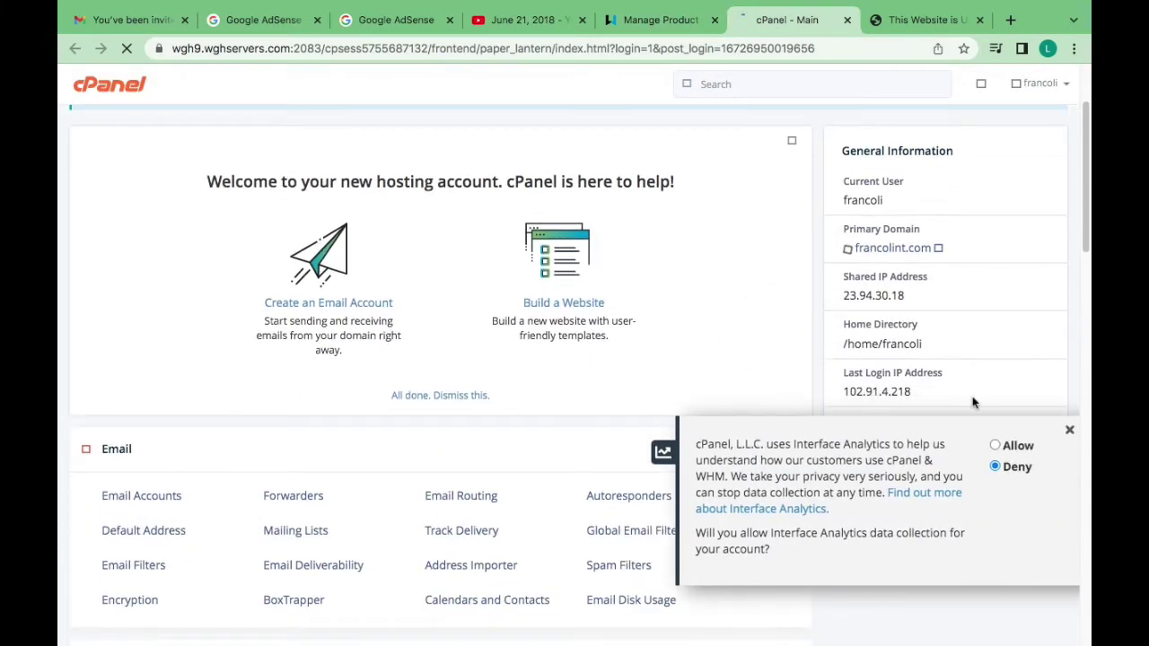
pyautogui.click(1068, 428)
pyautogui.scroll(2, 461, 220)
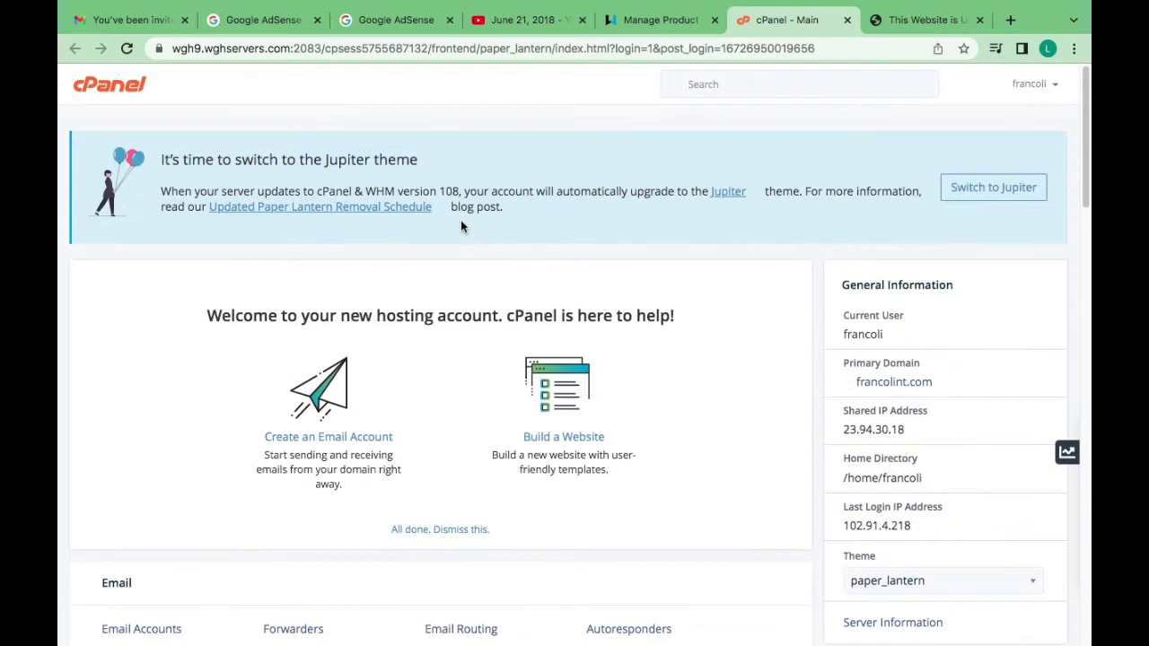
pyautogui.scroll(-4, 467, 223)
pyautogui.scroll(-15, 466, 224)
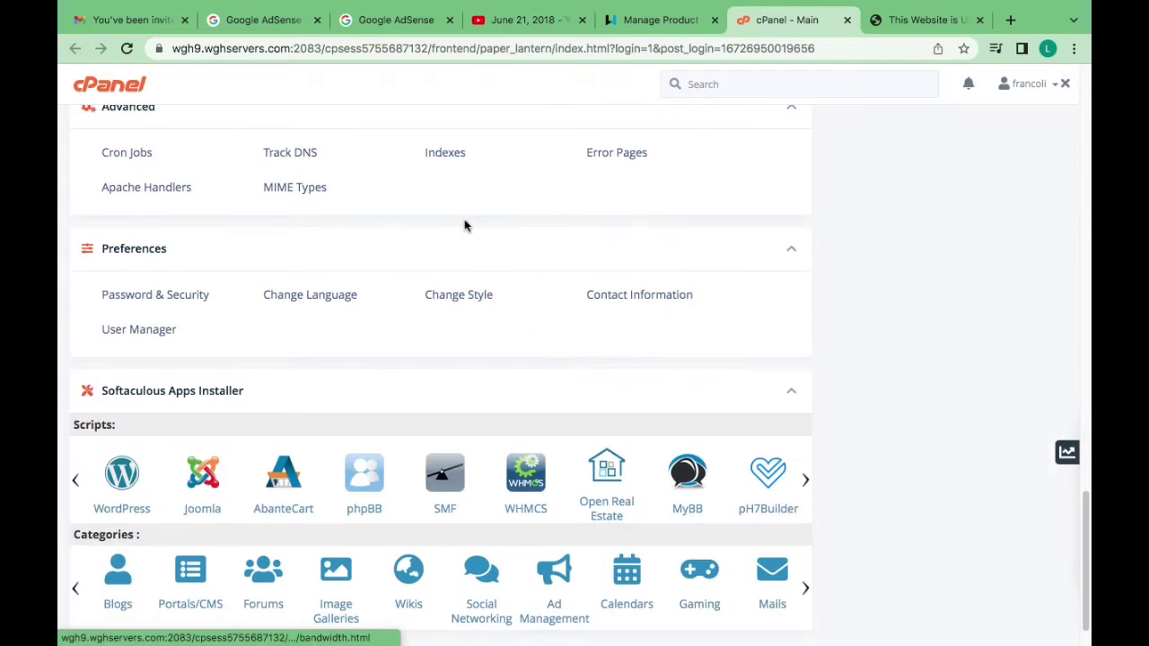
pyautogui.scroll(-1, 441, 245)
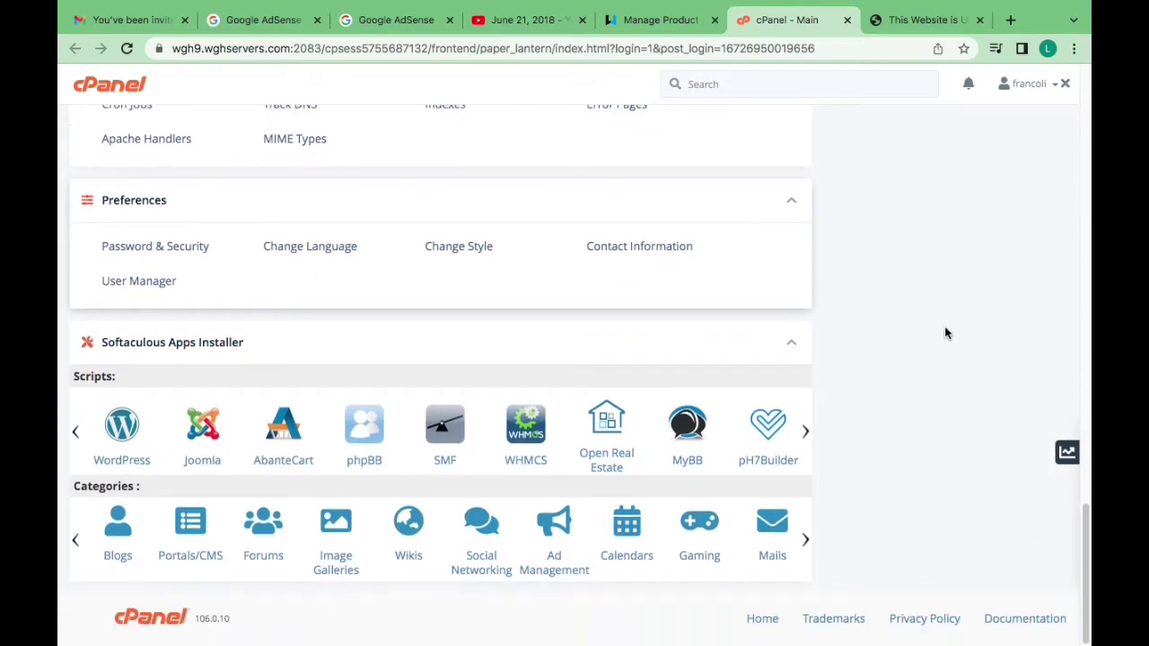
pyautogui.click(790, 342)
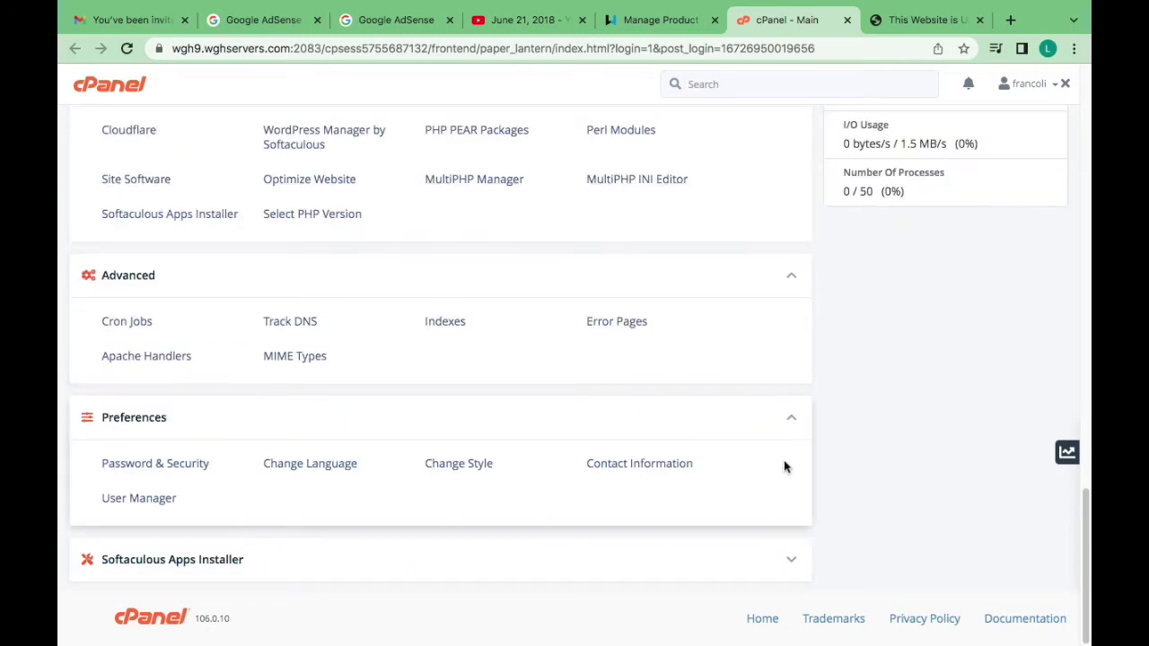
pyautogui.click(794, 559)
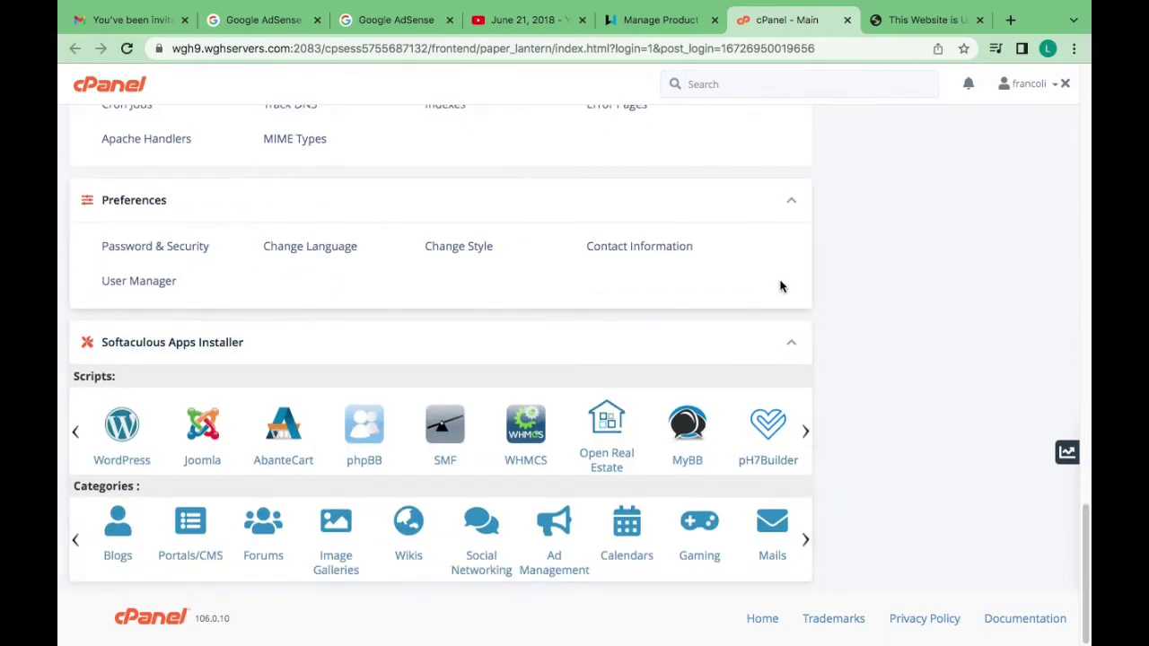
# Collapse the Preferences, Advanced, Software, Security and Metrics sections
pyautogui.click(793, 204)
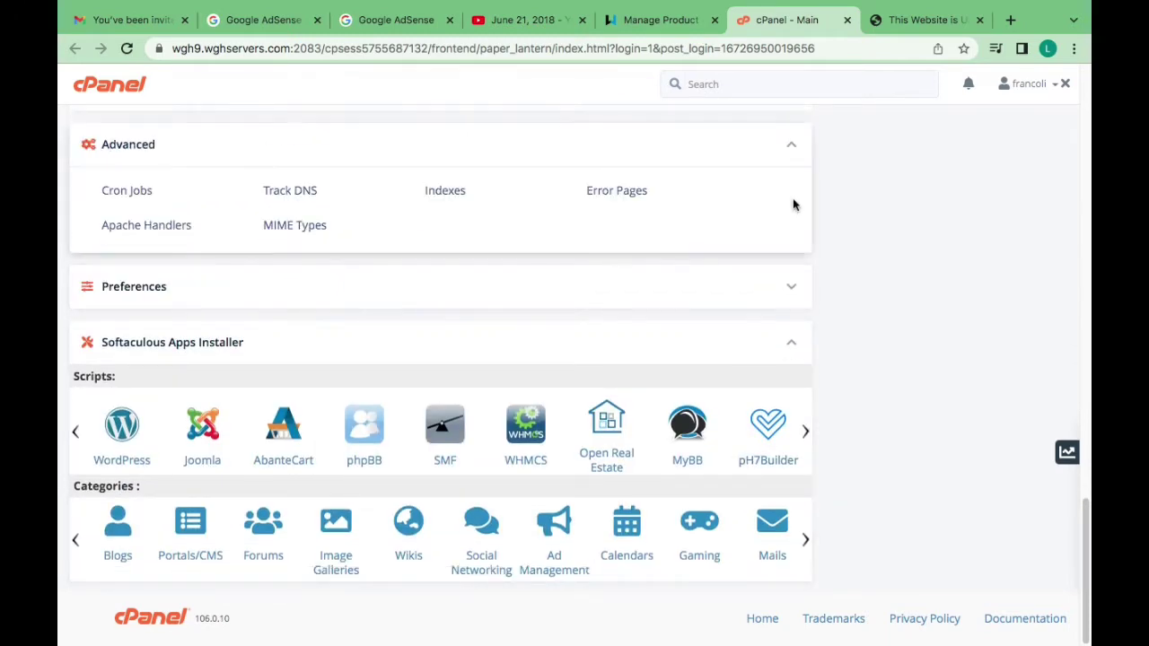
pyautogui.click(793, 149)
pyautogui.scroll(2, 803, 219)
pyautogui.click(793, 142)
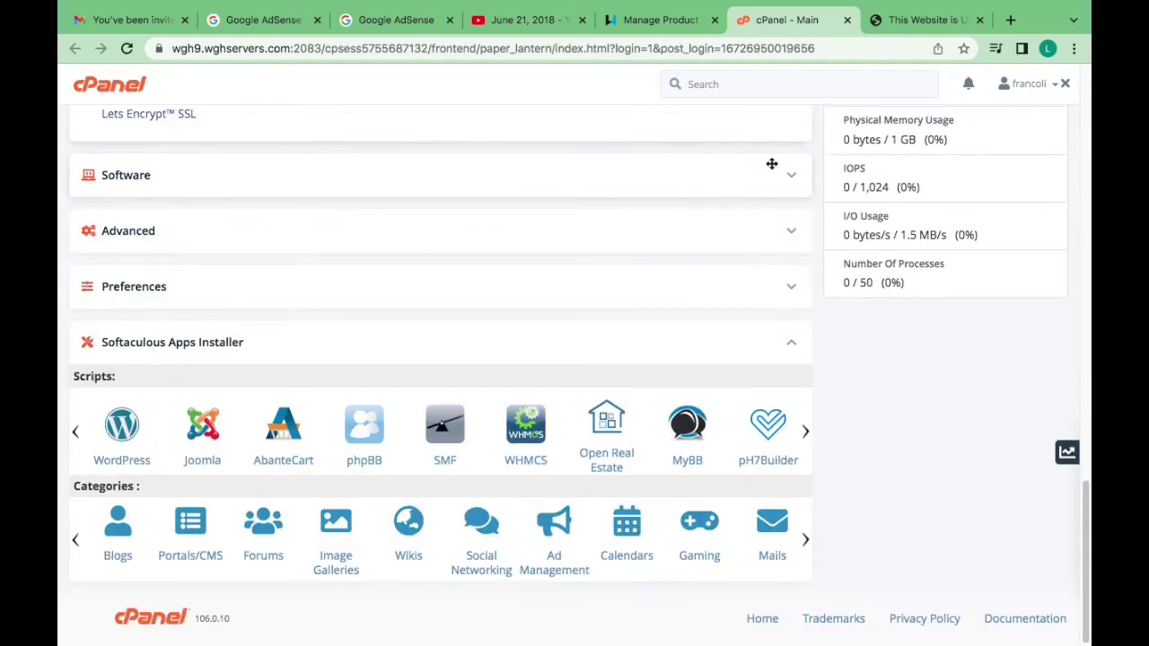
pyautogui.scroll(5, 753, 171)
pyautogui.click(794, 330)
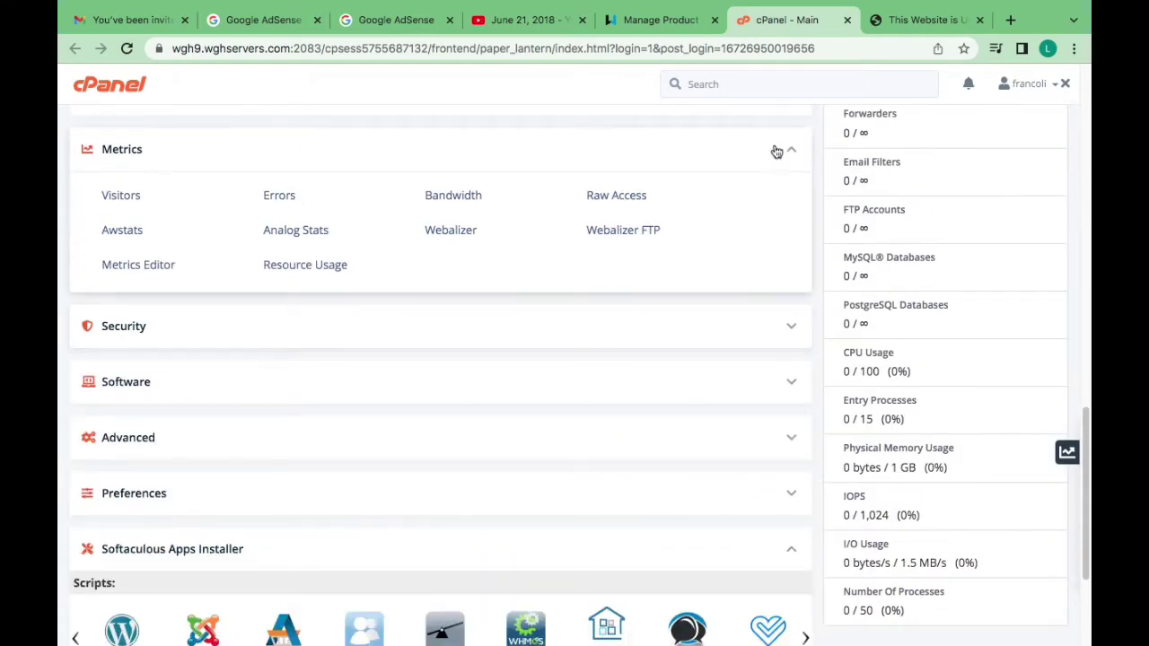
pyautogui.click(792, 150)
pyautogui.scroll(5, 647, 197)
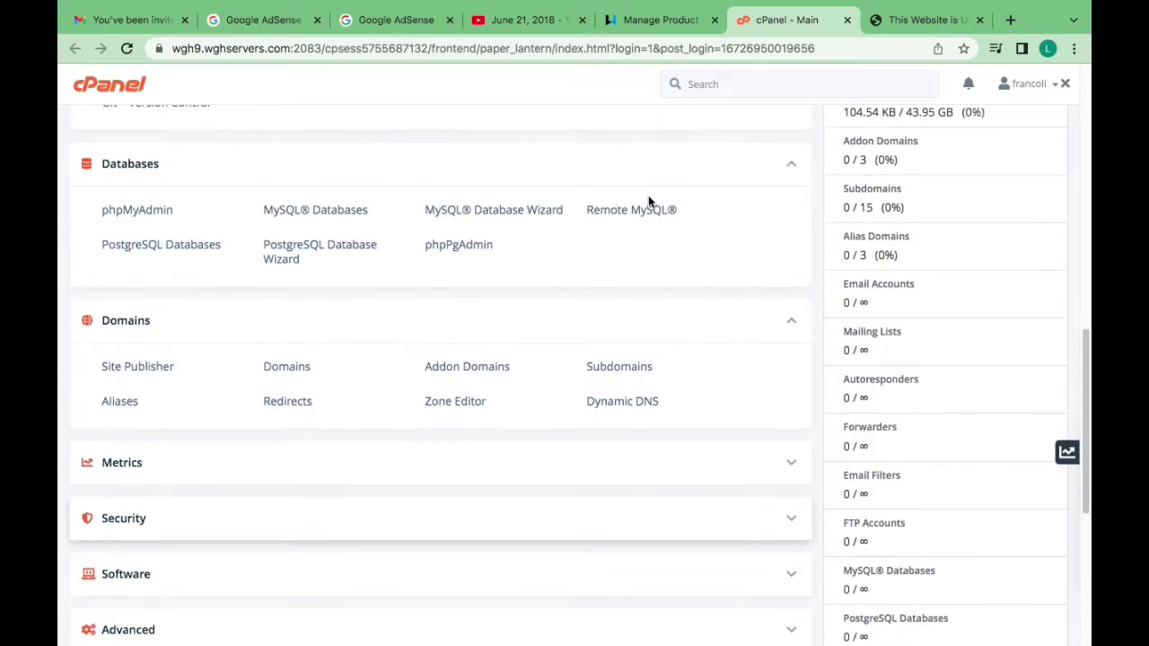
# Collapse the Domains, Databases, Files and Email sections
pyautogui.click(793, 323)
pyautogui.click(788, 166)
pyautogui.scroll(3, 722, 152)
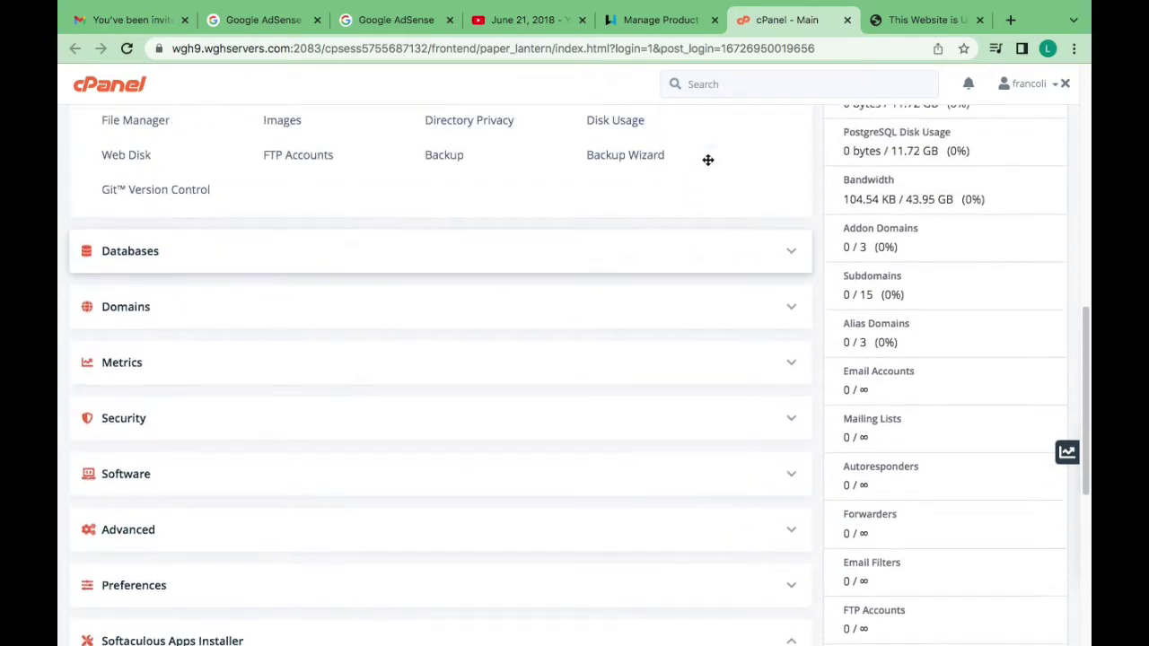
pyautogui.click(792, 114)
pyautogui.scroll(4, 722, 161)
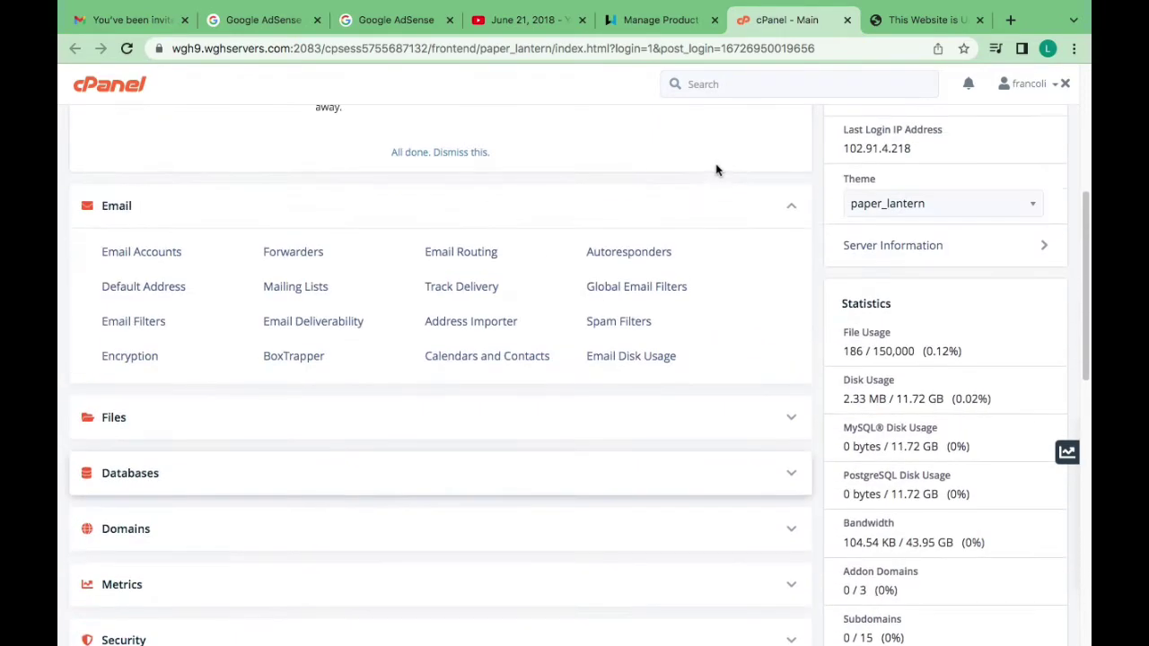
pyautogui.click(791, 204)
pyautogui.scroll(2, 699, 188)
pyautogui.scroll(2, 699, 188)
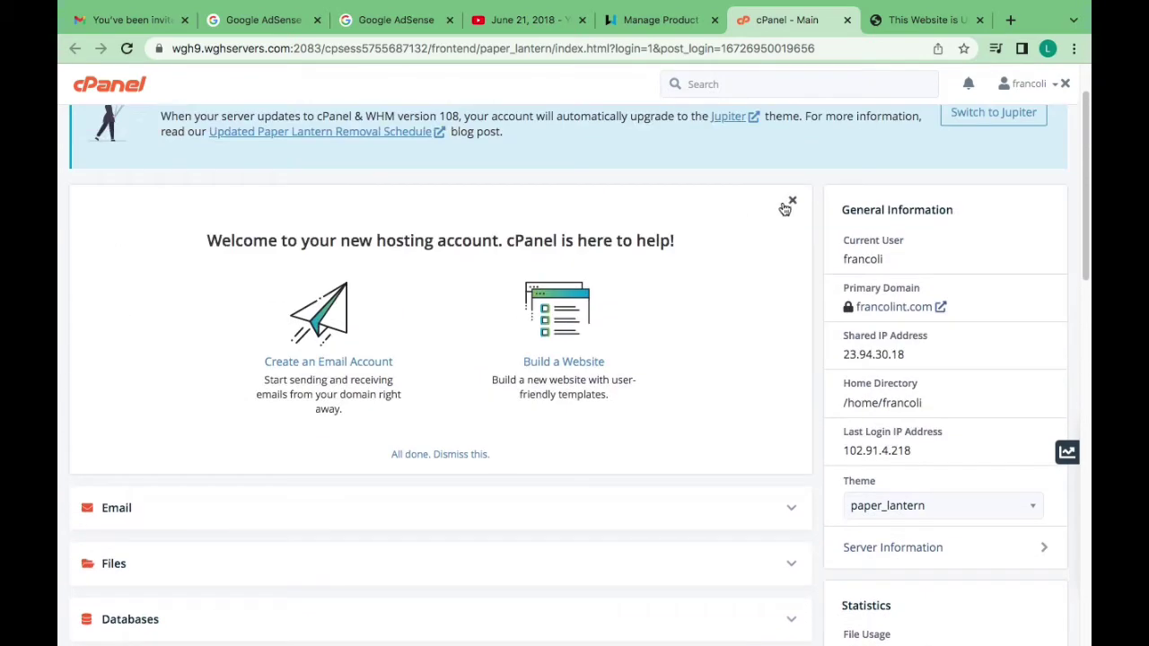
# Close the welcome panel, open File Manager from the Files section, and enter public_html
pyautogui.click(792, 202)
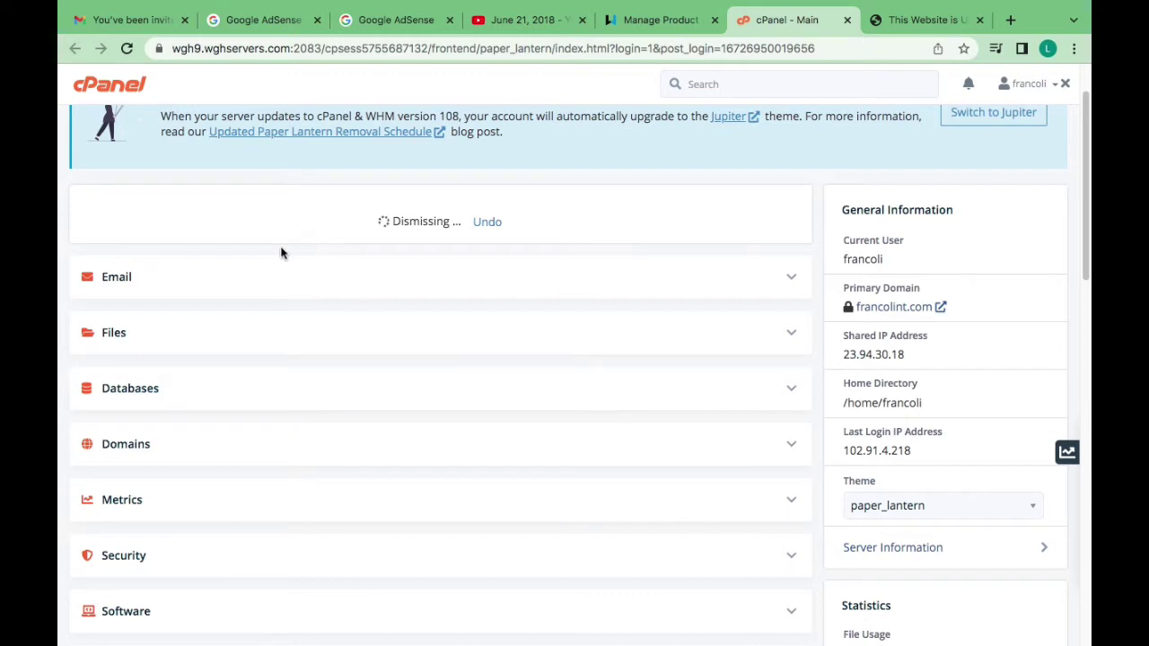
pyautogui.scroll(-2, 269, 280)
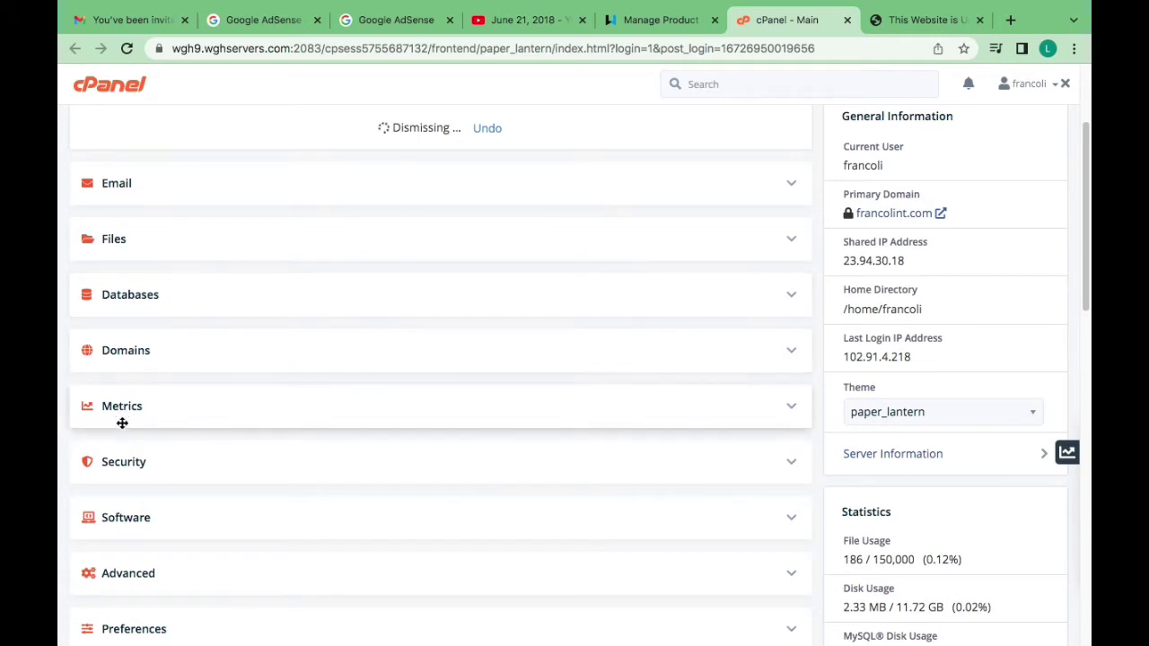
pyautogui.scroll(-1, 126, 494)
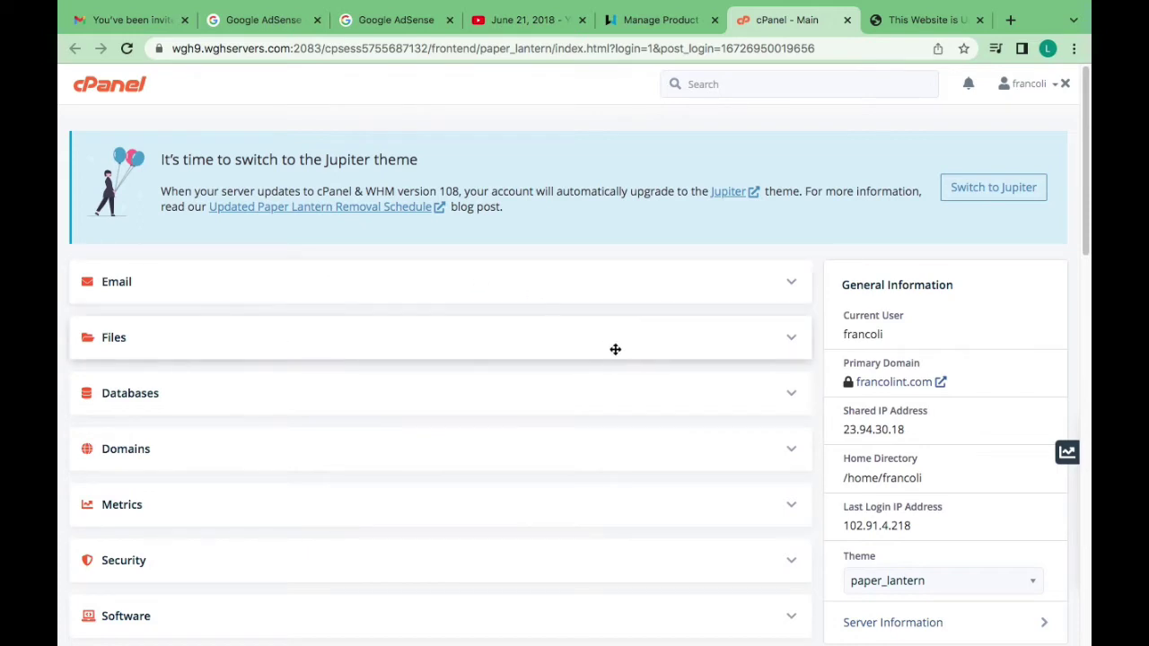
pyautogui.click(785, 342)
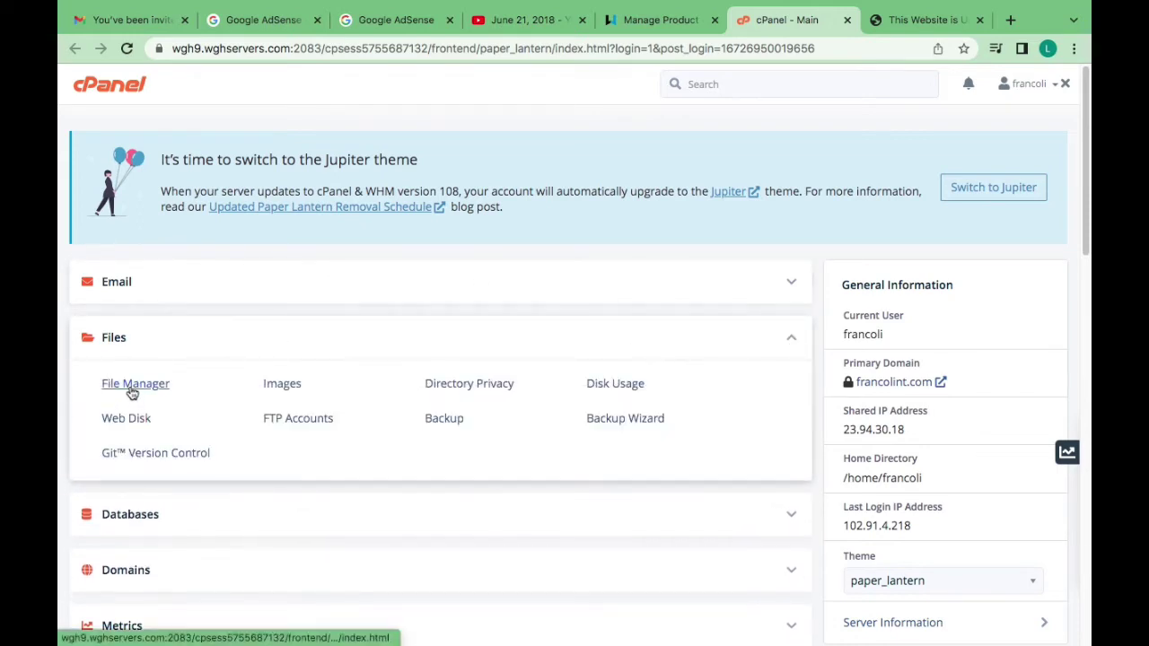
pyautogui.click(133, 384)
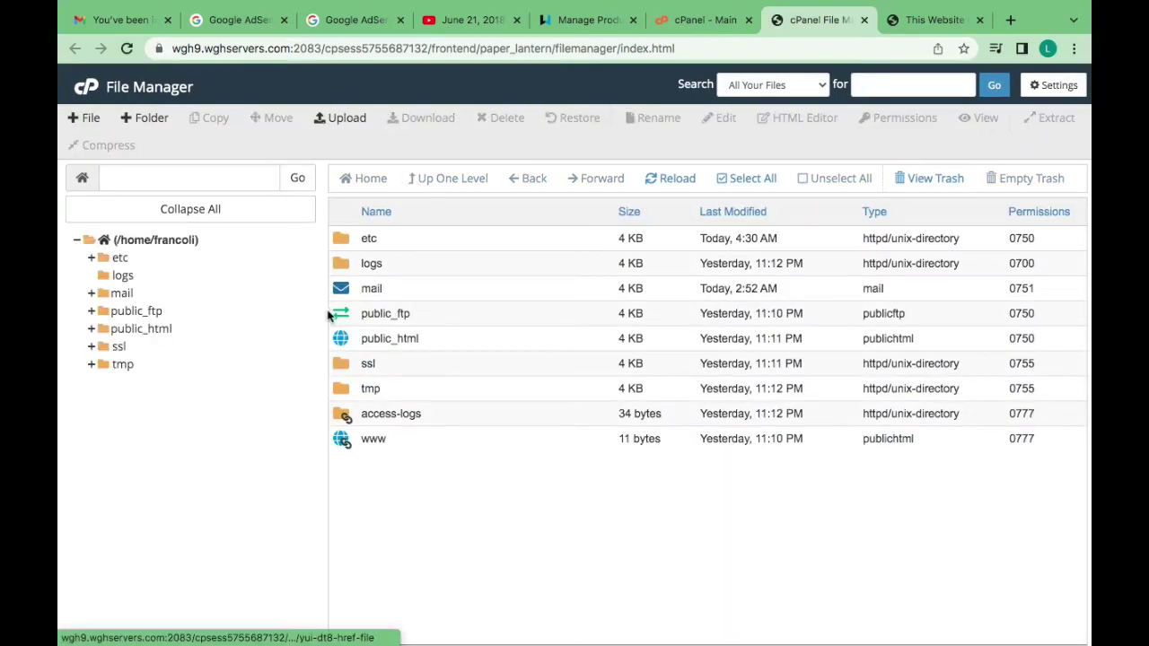
pyautogui.doubleClick(340, 339)
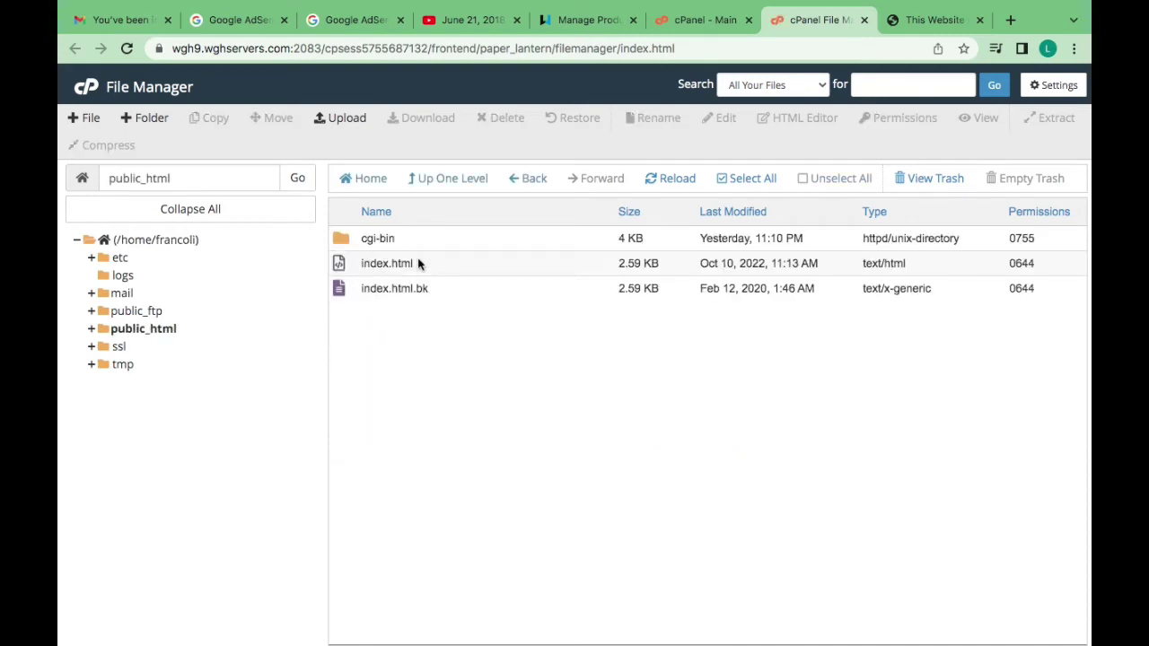
# Delete cgi-bin, index.html and index.html.bk from public_html, confirming the move to trash
pyautogui.click(426, 265)
pyautogui.keyDown('super'); pyautogui.click(438, 288); pyautogui.keyUp('super')
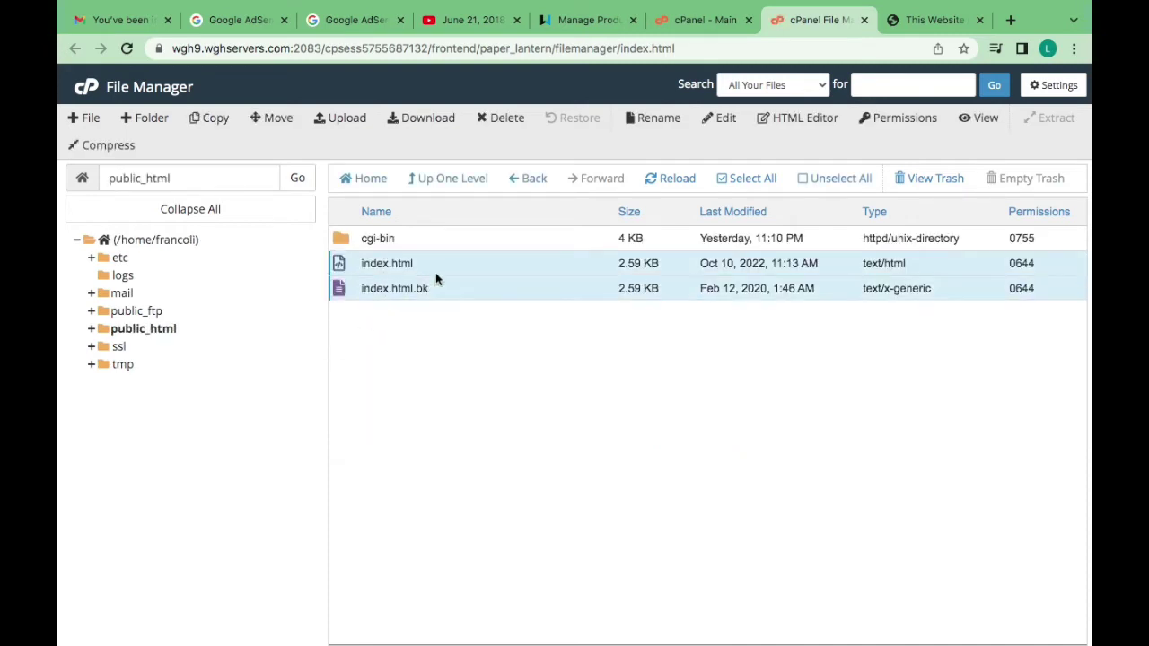
pyautogui.keyDown('super'); pyautogui.click(431, 242); pyautogui.keyUp('super')
pyautogui.rightClick(431, 241)
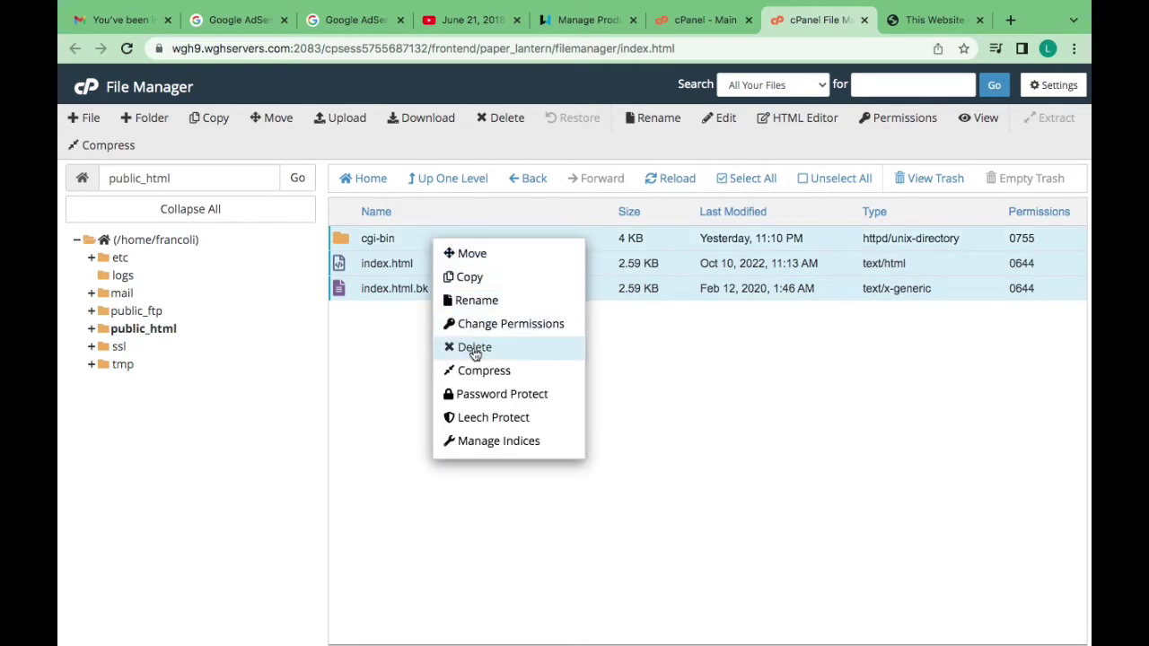
pyautogui.click(473, 347)
pyautogui.click(718, 421)
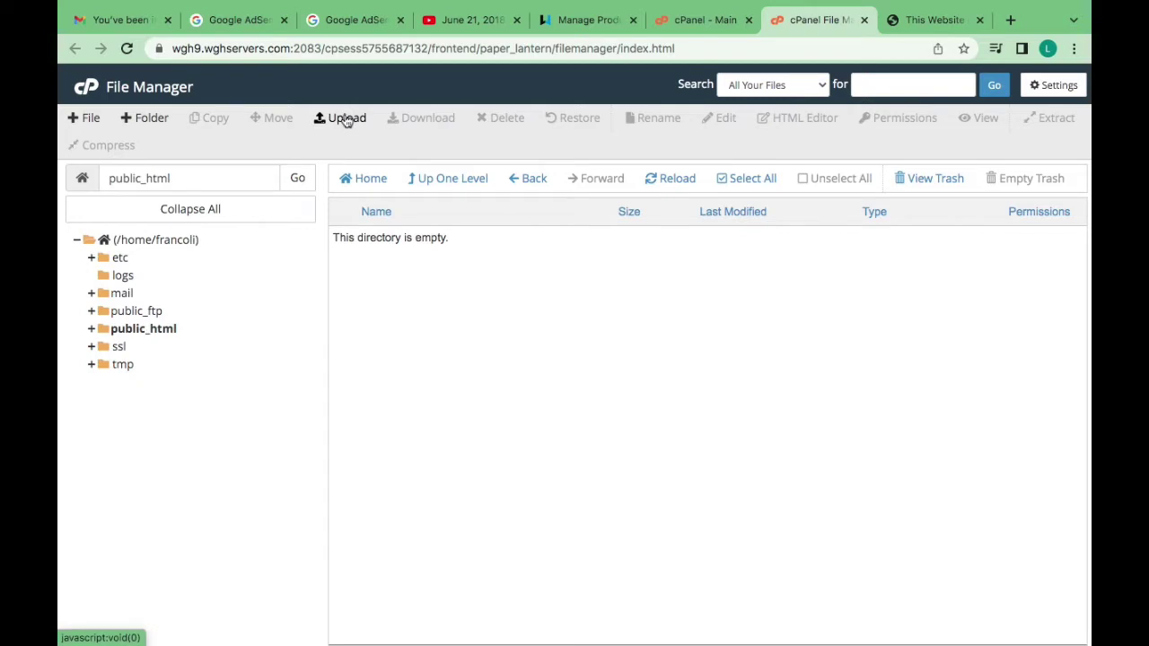
# Start an upload into public_html, then cancel it and return to the listing
pyautogui.click(341, 117)
pyautogui.click(736, 19)
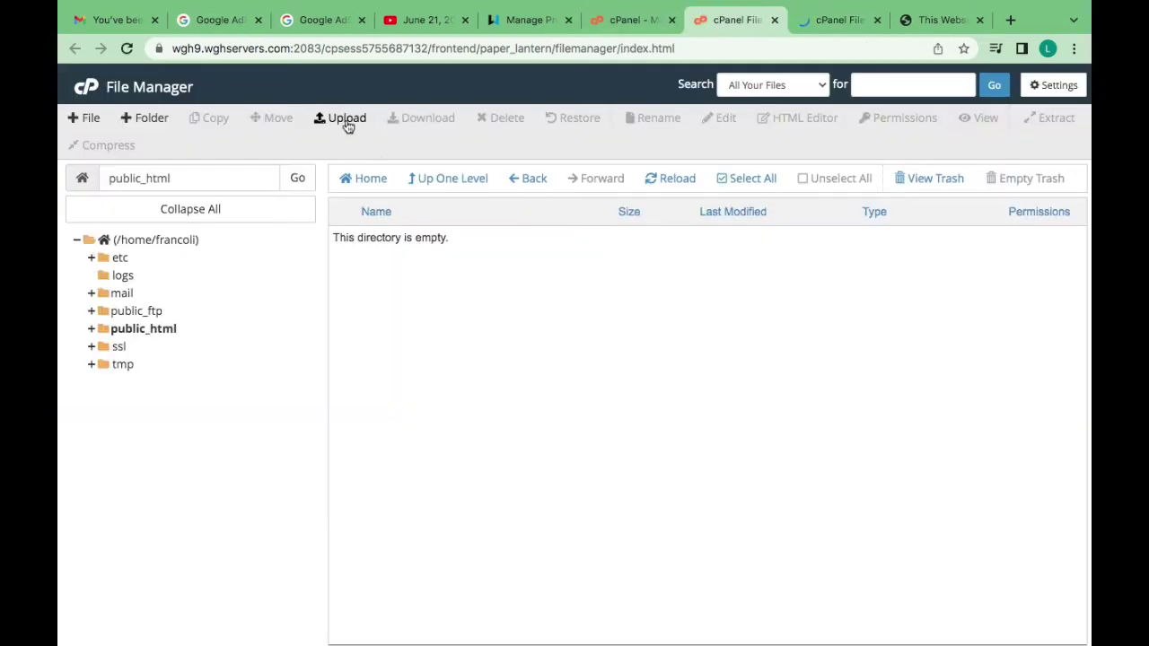
pyautogui.click(834, 20)
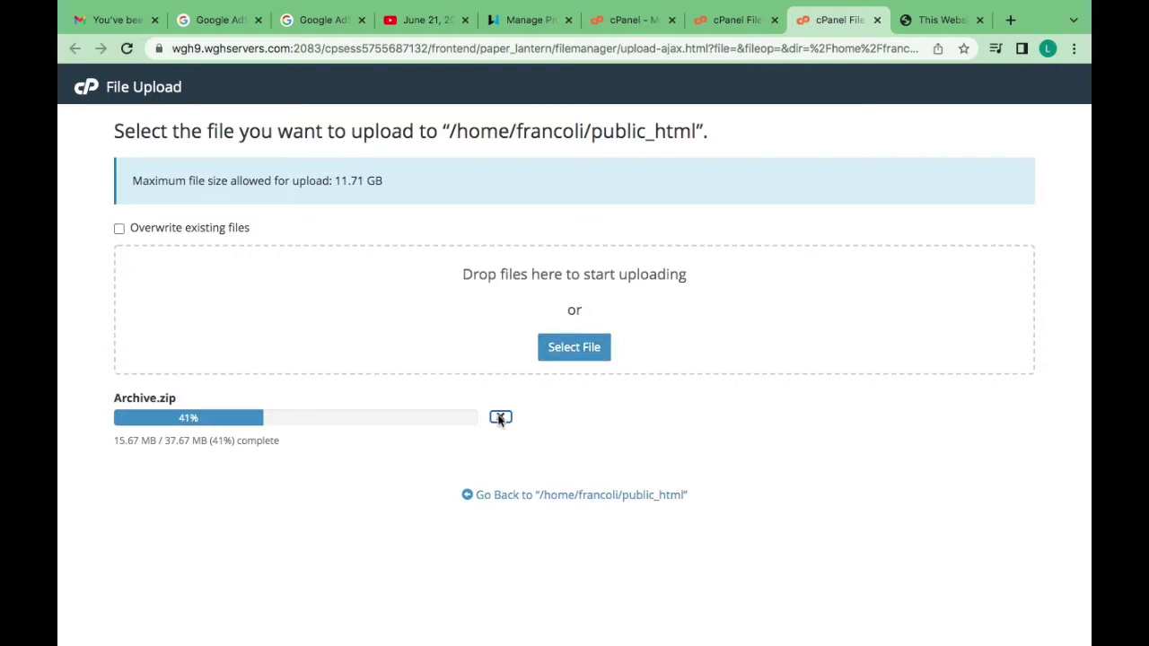
pyautogui.click(500, 421)
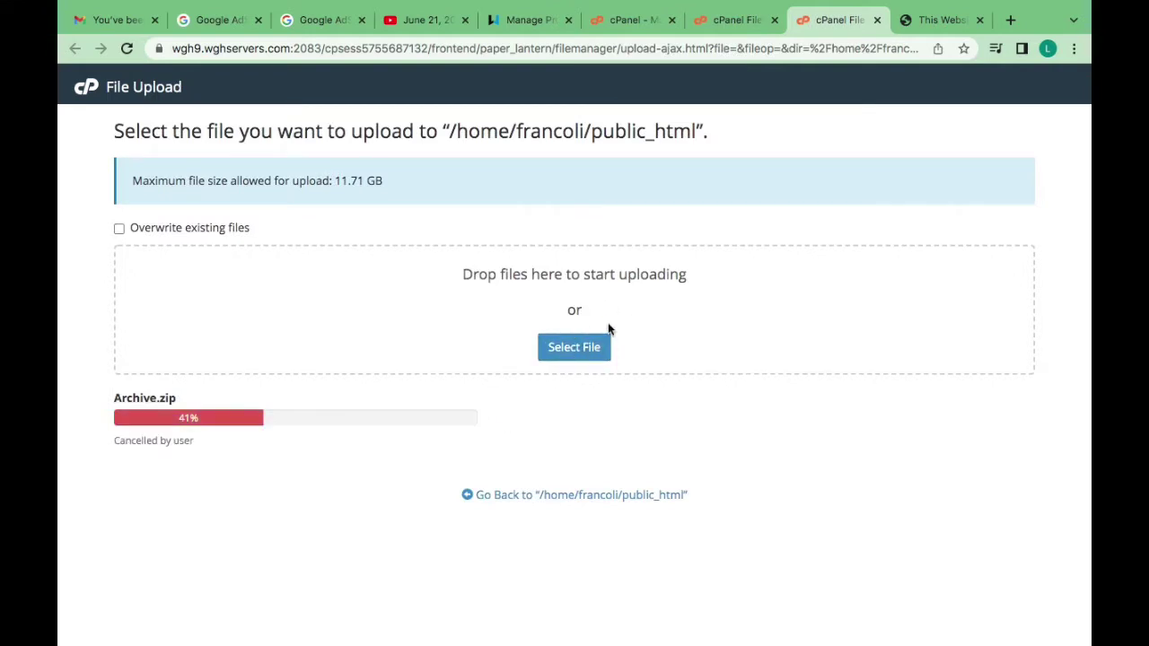
pyautogui.click(505, 496)
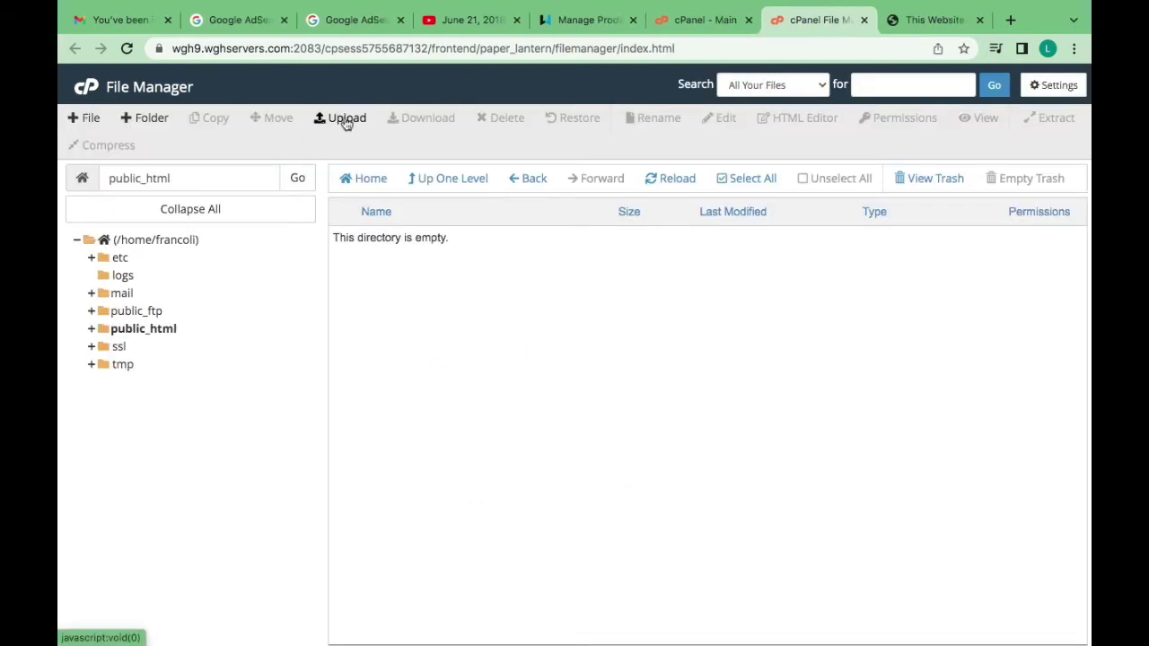
# Upload Archive.zip (37.67 MB) into public_html and go back to the folder
pyautogui.click(346, 120)
pyautogui.click(596, 359)
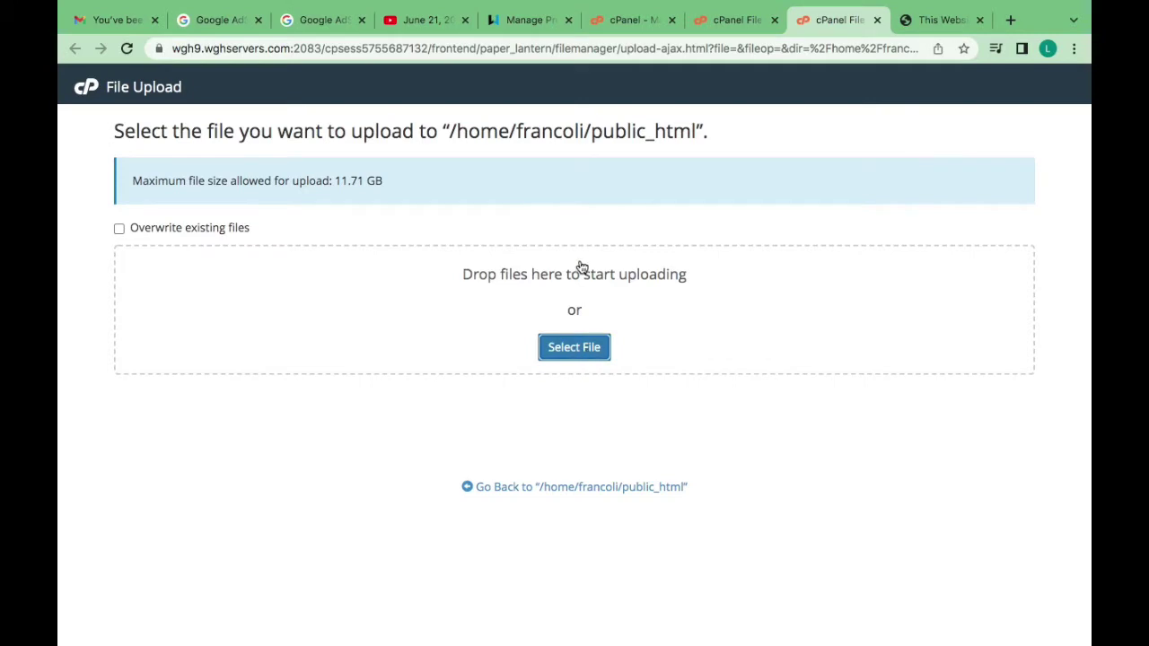
pyautogui.click(578, 71)
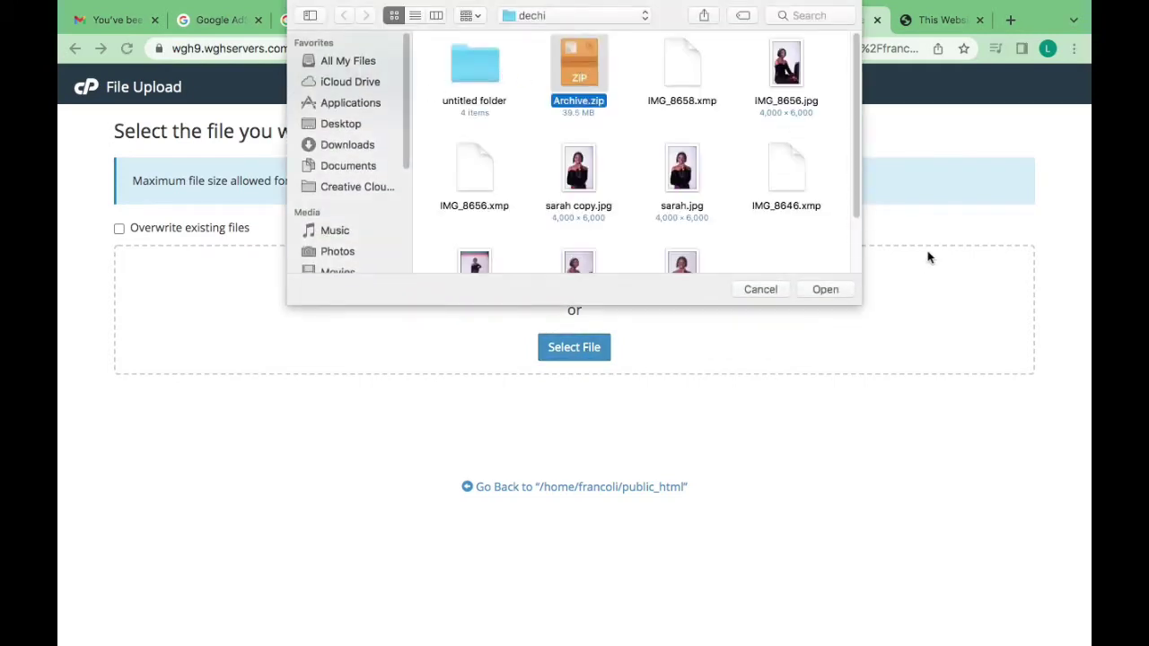
pyautogui.click(819, 291)
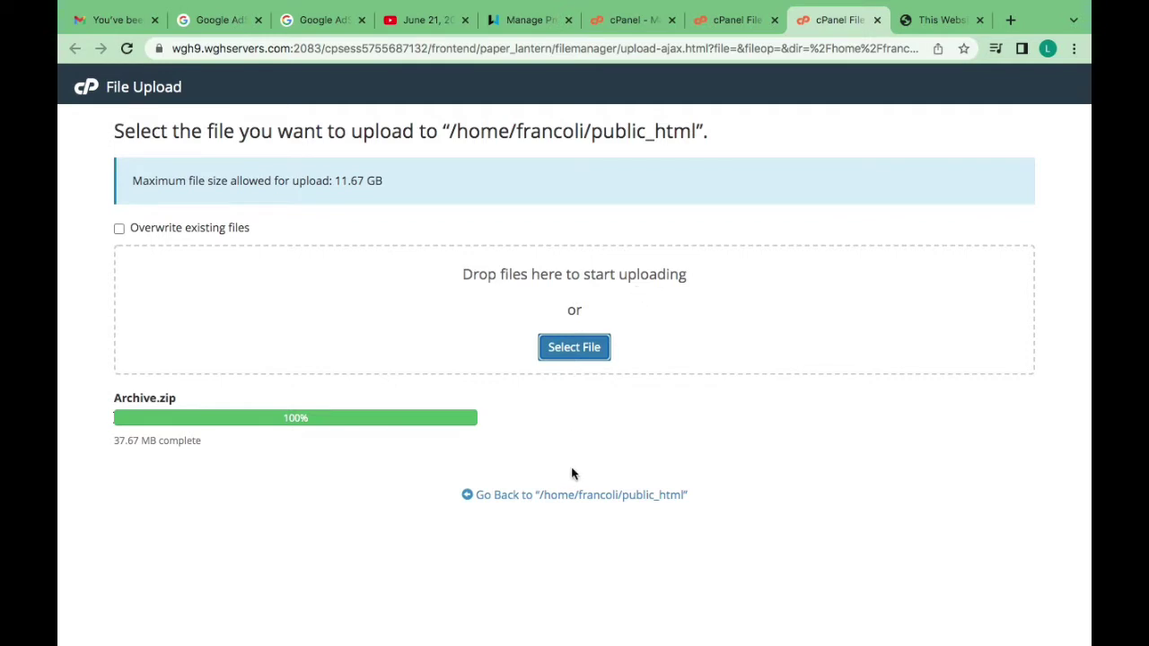
pyautogui.click(574, 495)
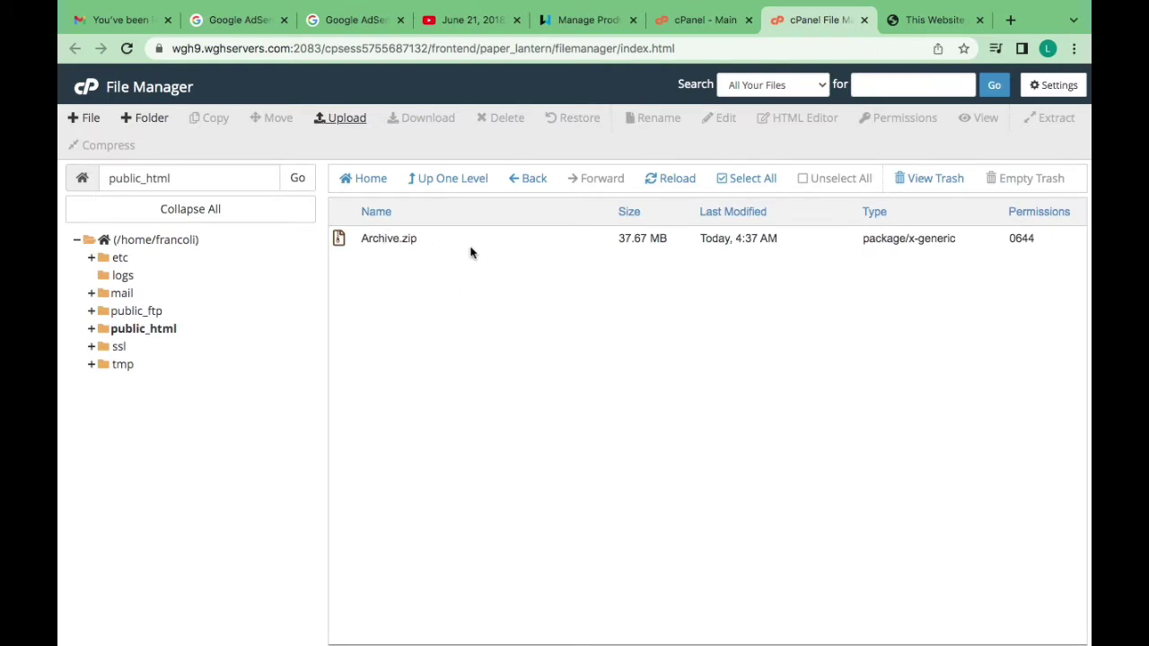
# Extract Archive.zip into /public_html and select the resulting install folder
pyautogui.click(449, 241)
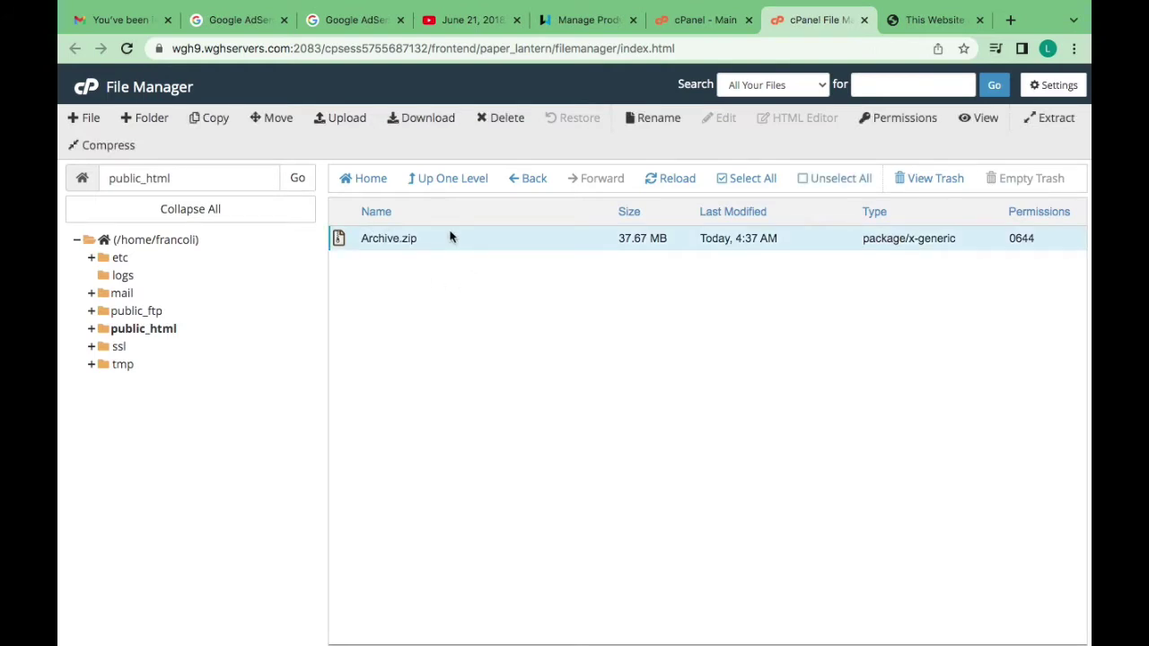
pyautogui.rightClick(480, 240)
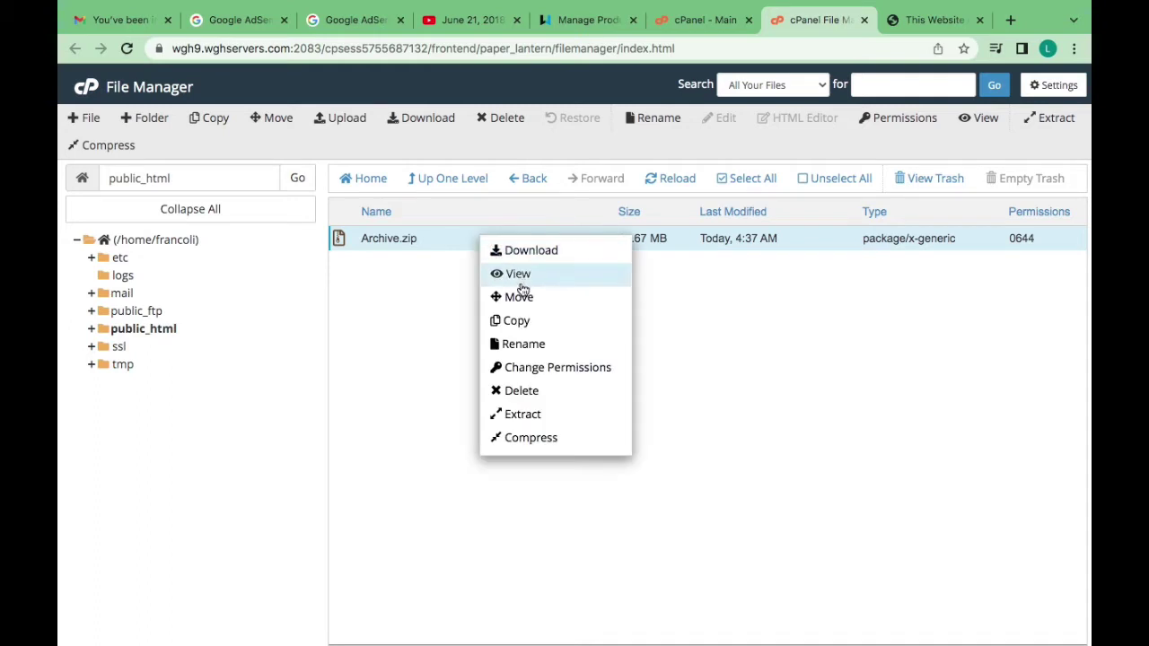
pyautogui.click(533, 415)
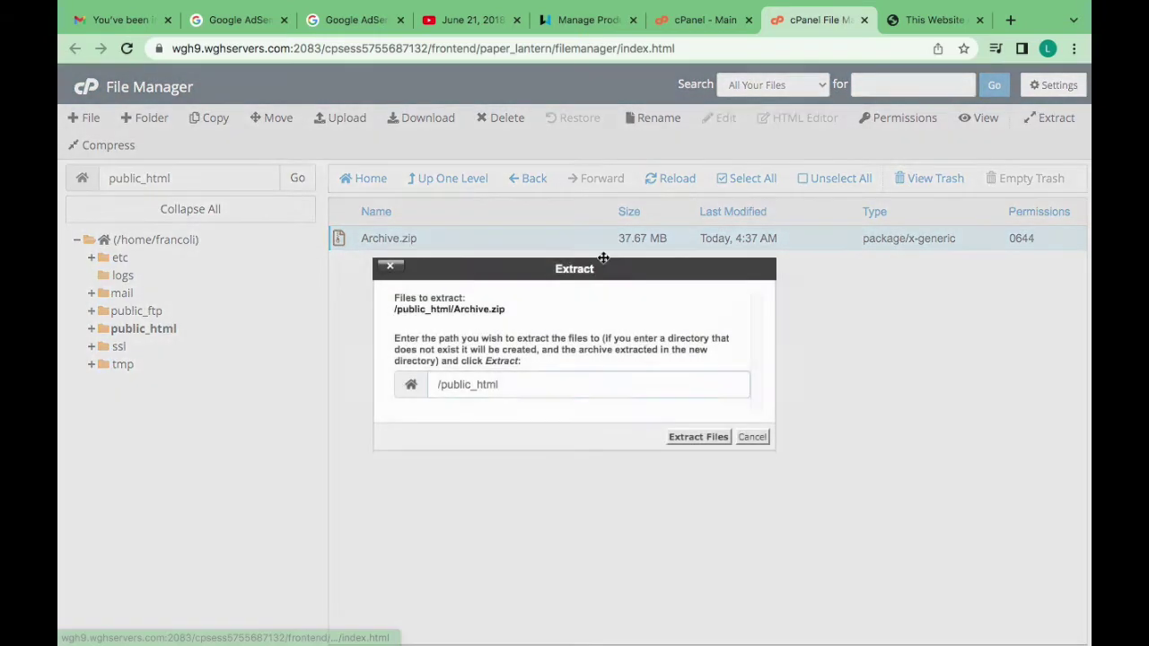
pyautogui.click(699, 436)
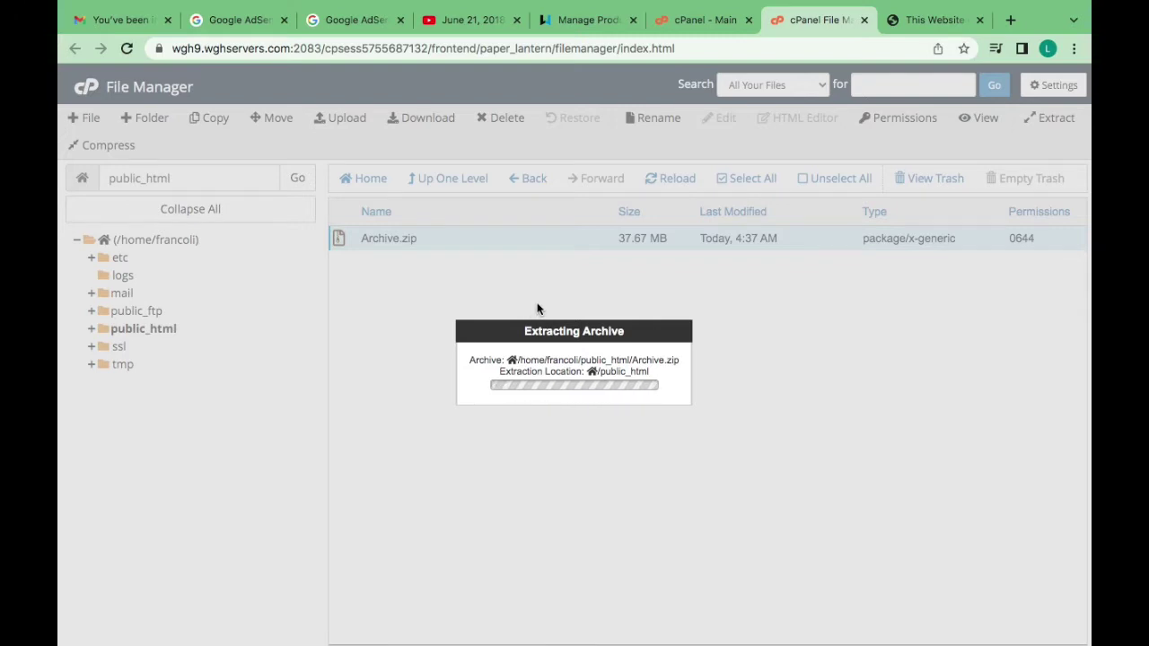
pyautogui.click(835, 519)
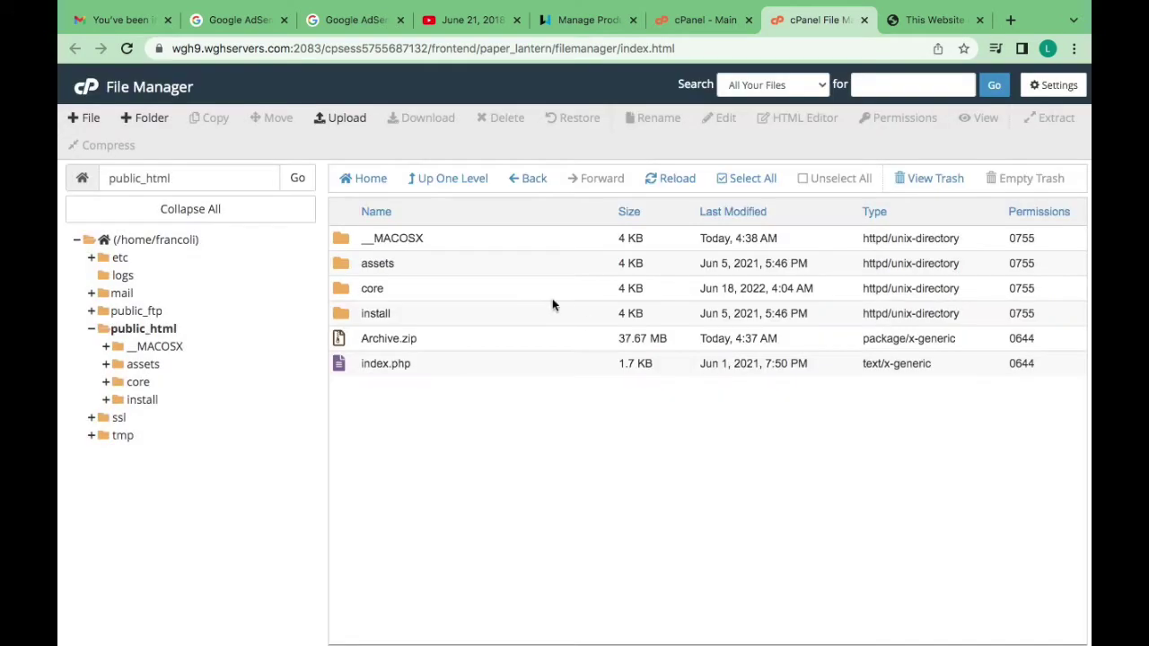
pyautogui.click(400, 316)
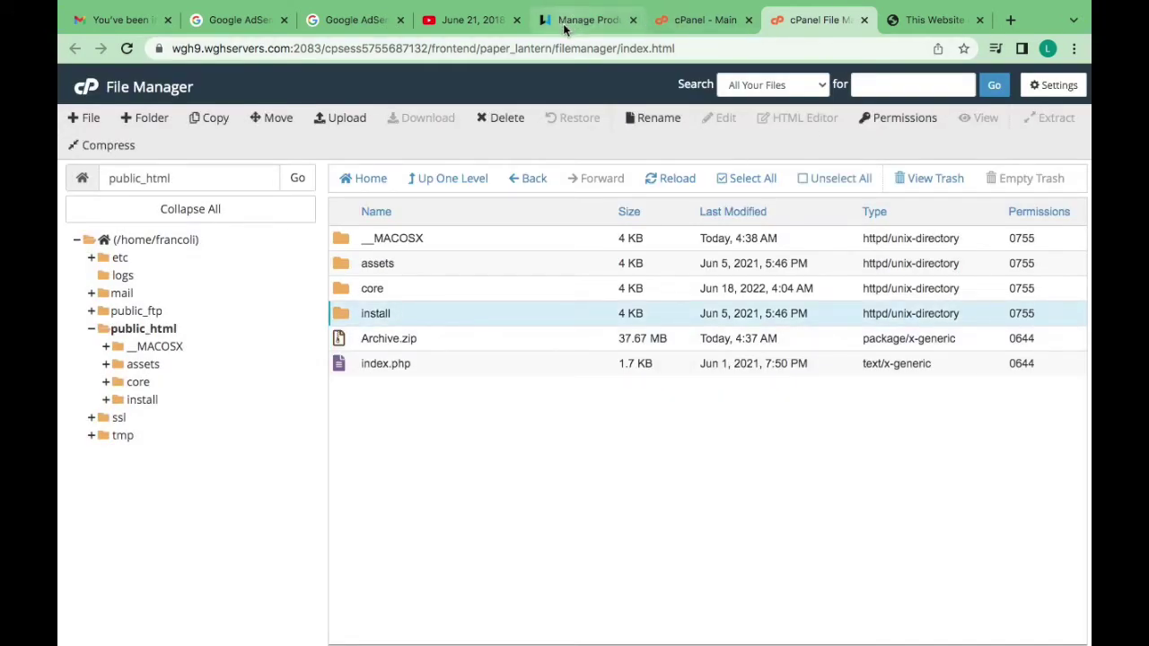
# Reload francolint.com to see the Composer error requiring PHP >= 7.3.0, then return to cPanel
pyautogui.click(934, 20)
pyautogui.click(442, 49)
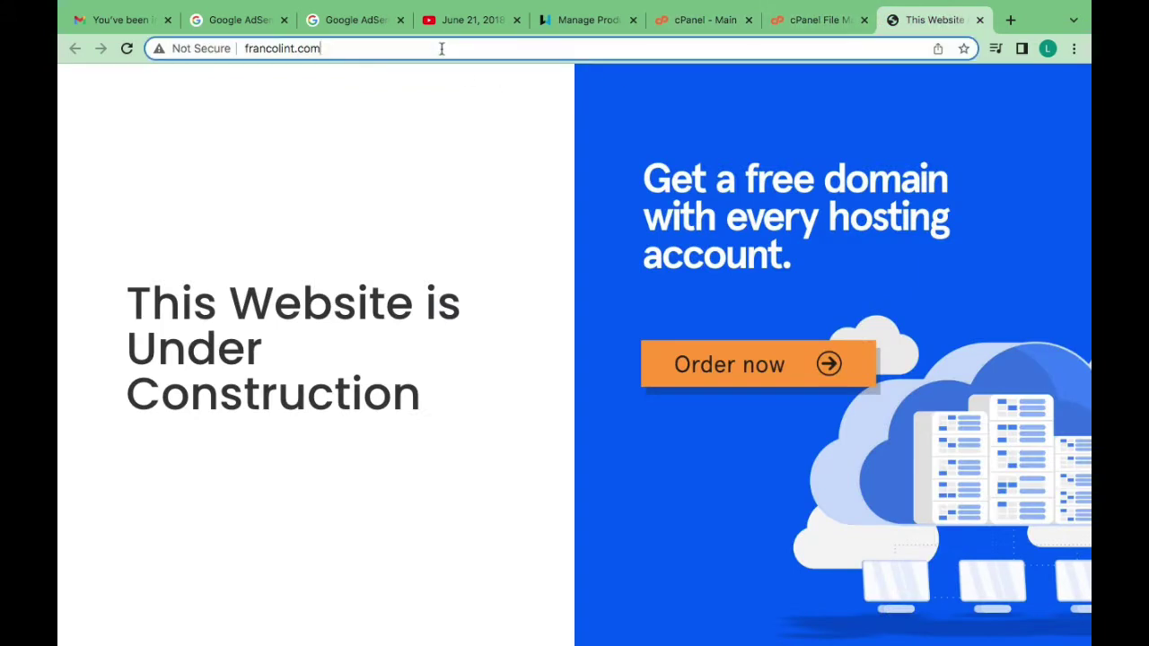
pyautogui.press('Return')
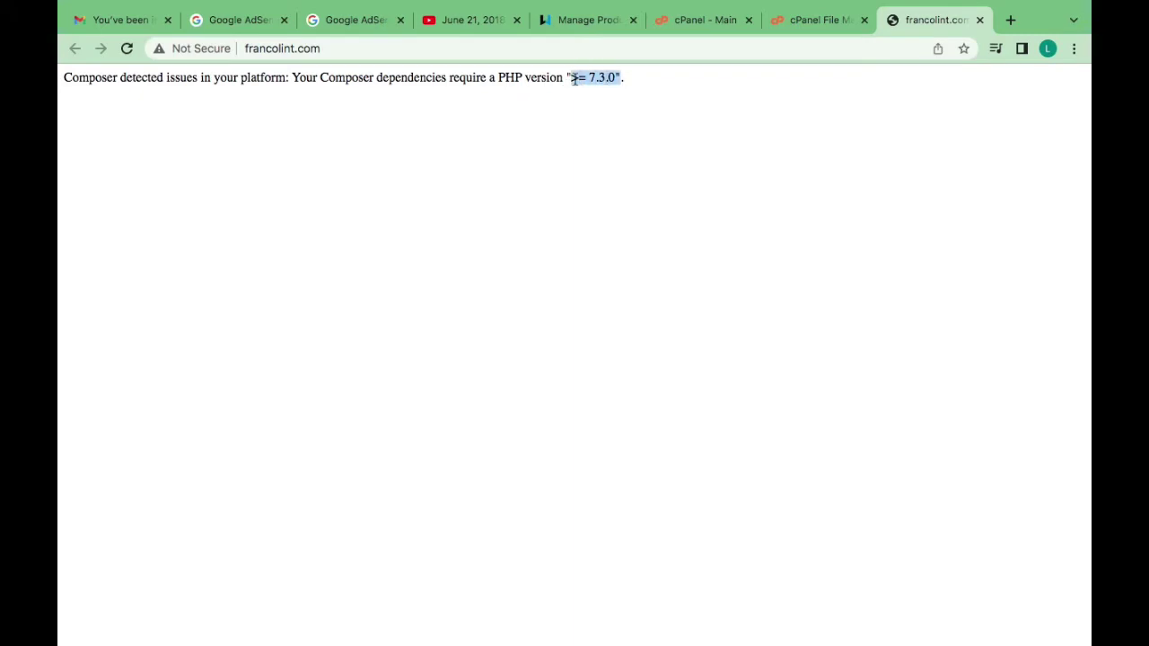
pyautogui.click(704, 55)
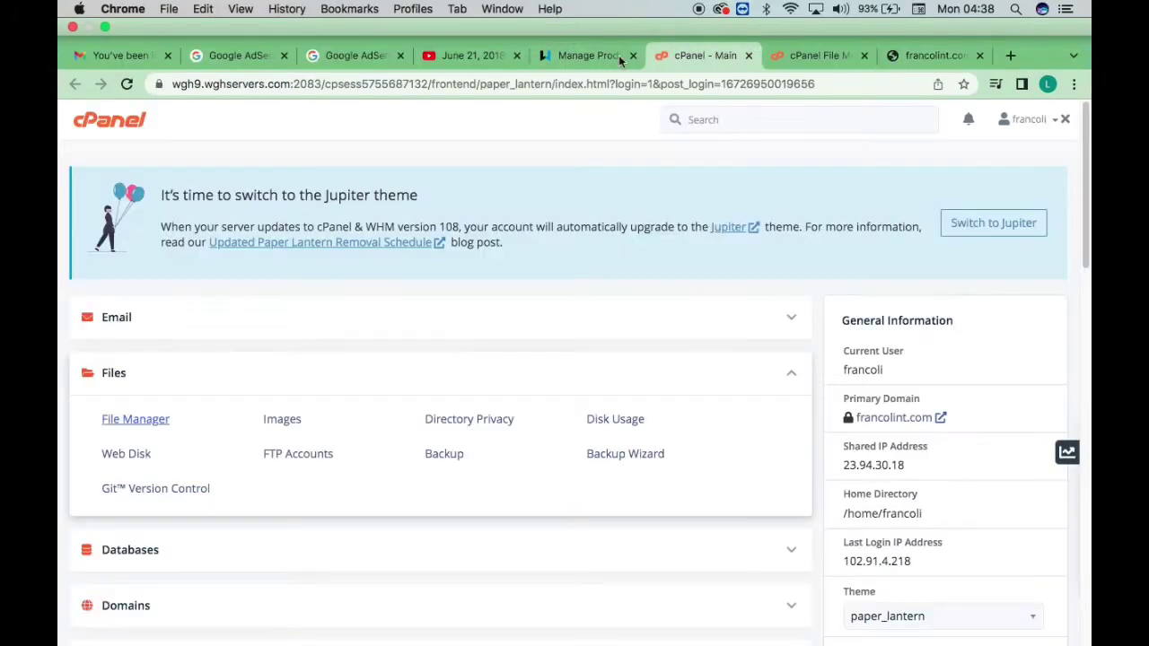
# Expand the Software group and open Select PHP Version, showing current version 7.2
pyautogui.scroll(-5, 365, 415)
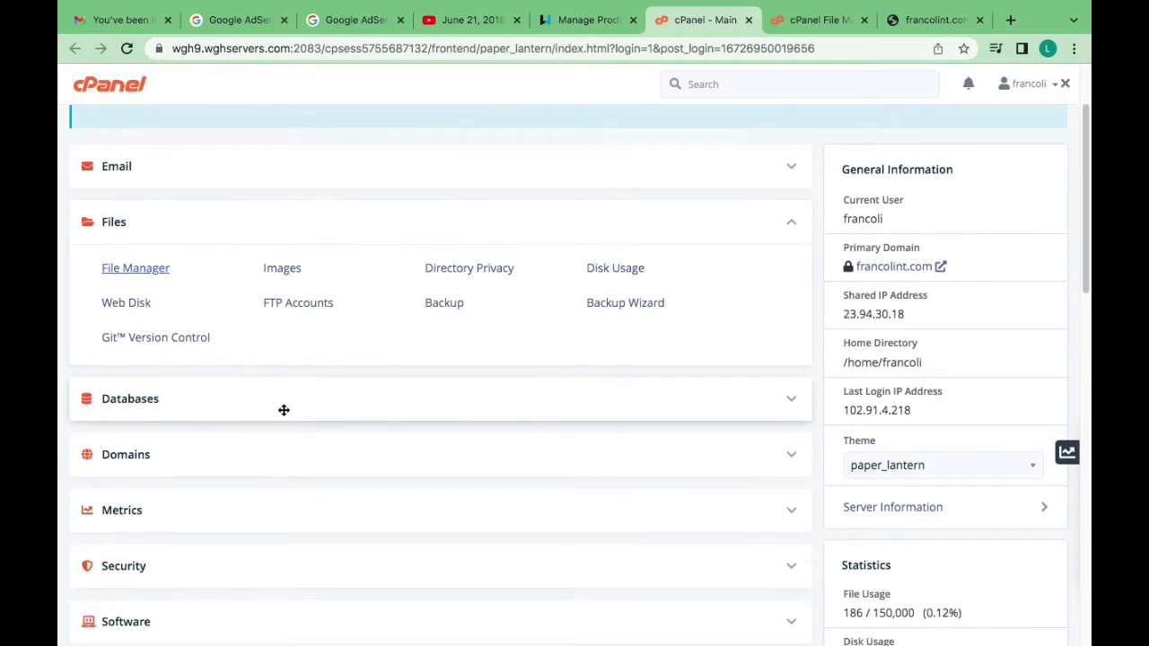
pyautogui.scroll(3, 259, 323)
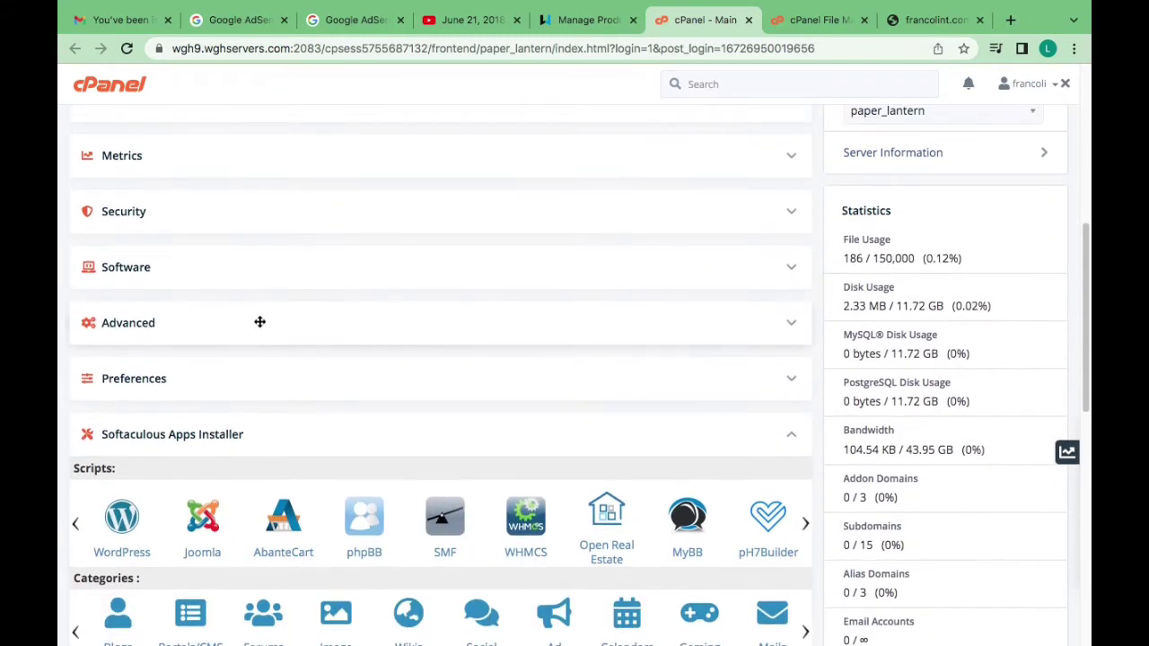
pyautogui.scroll(1, 259, 321)
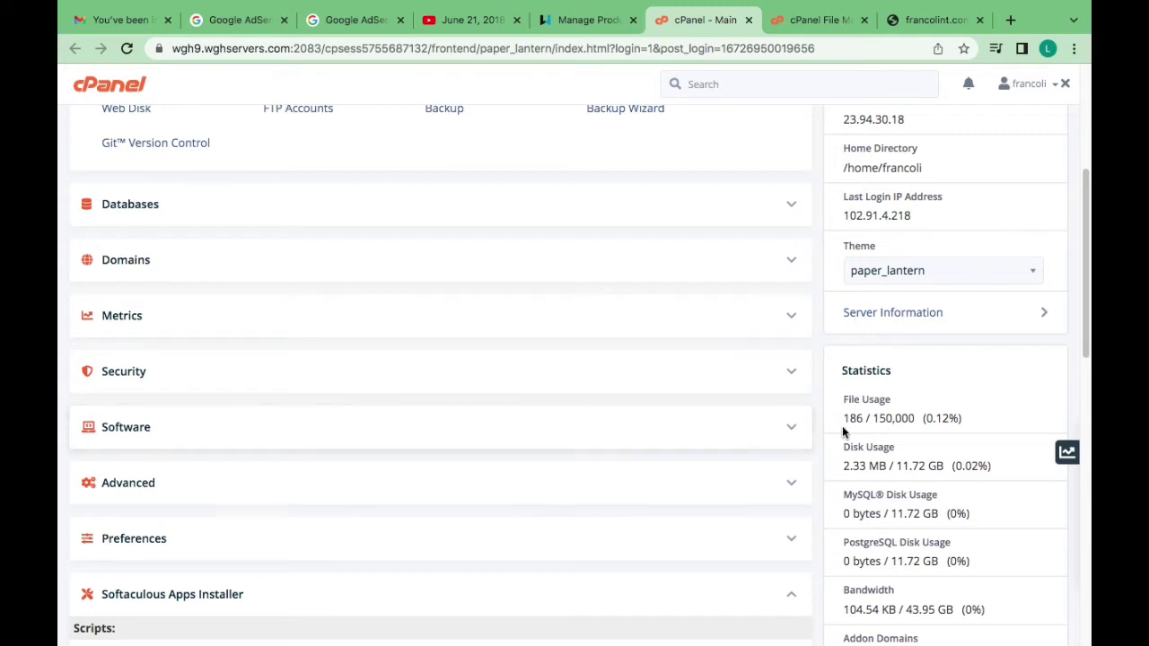
pyautogui.click(791, 436)
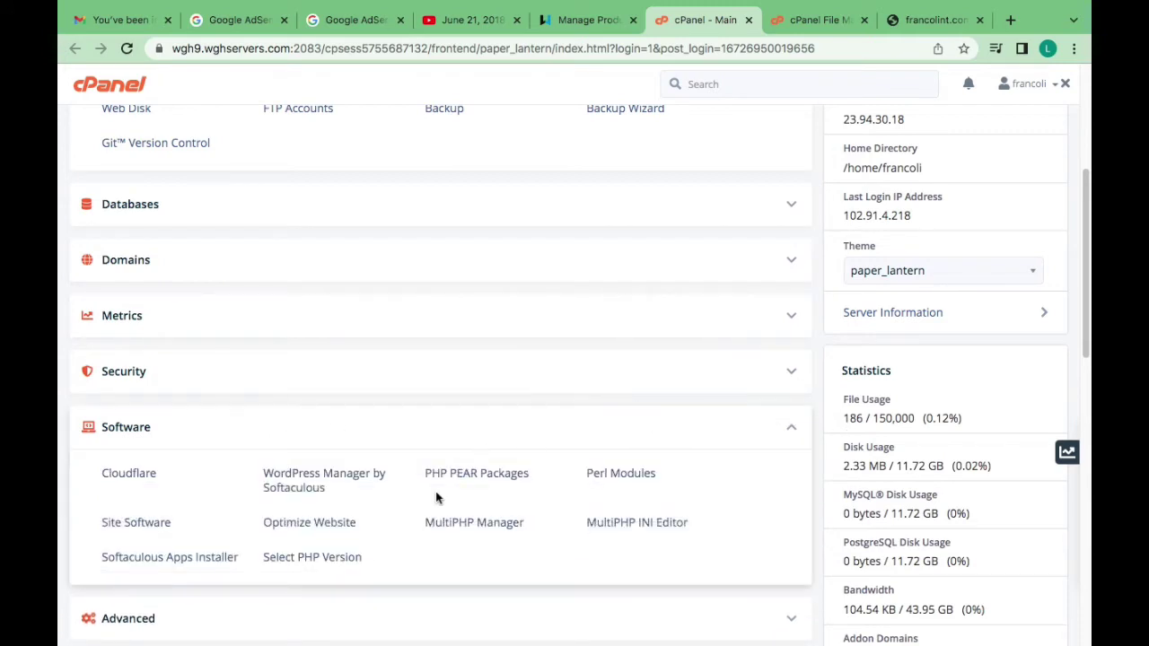
pyautogui.click(311, 557)
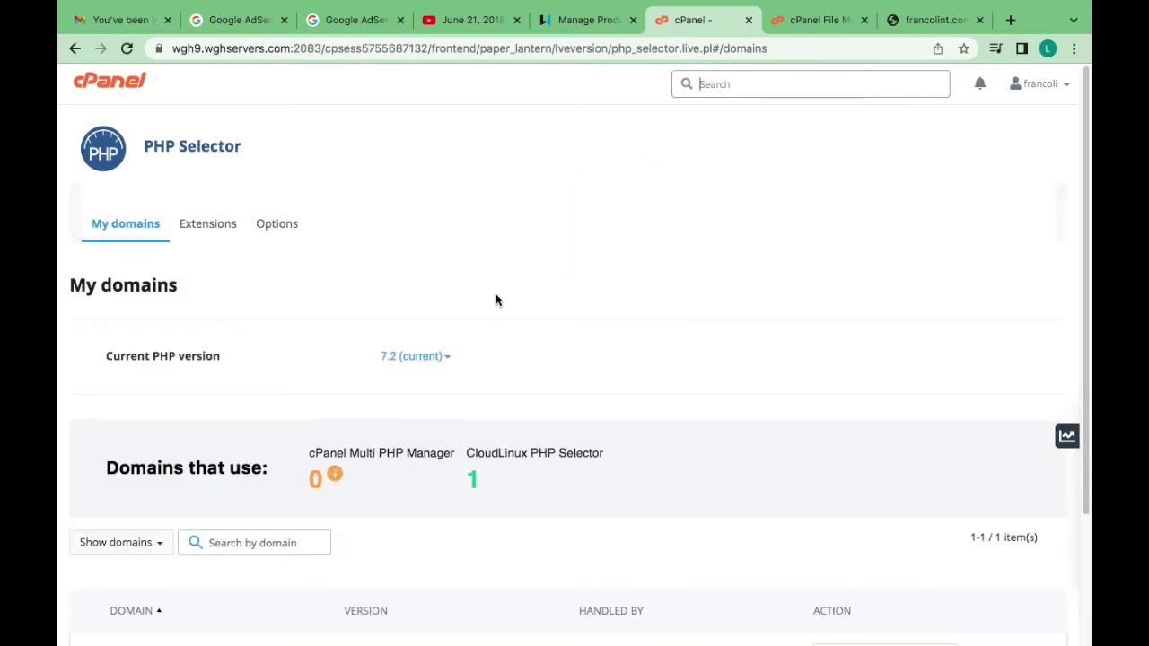
# Set the domain's current PHP version to 8.0 in the PHP Selector
pyautogui.click(915, 27)
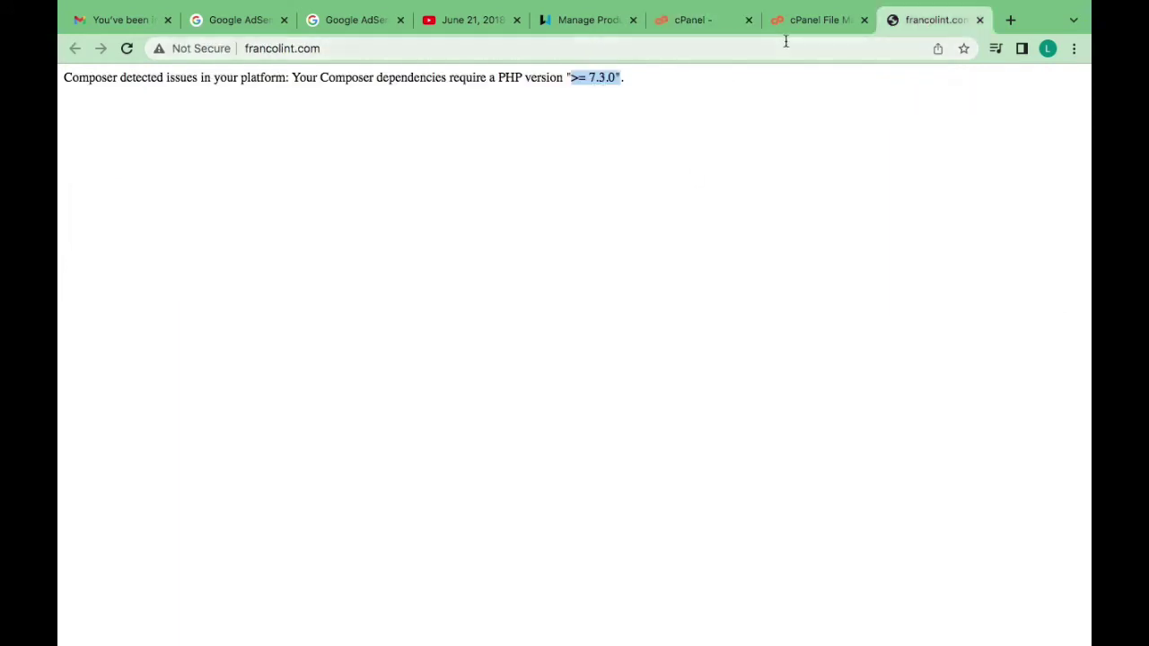
pyautogui.click(816, 27)
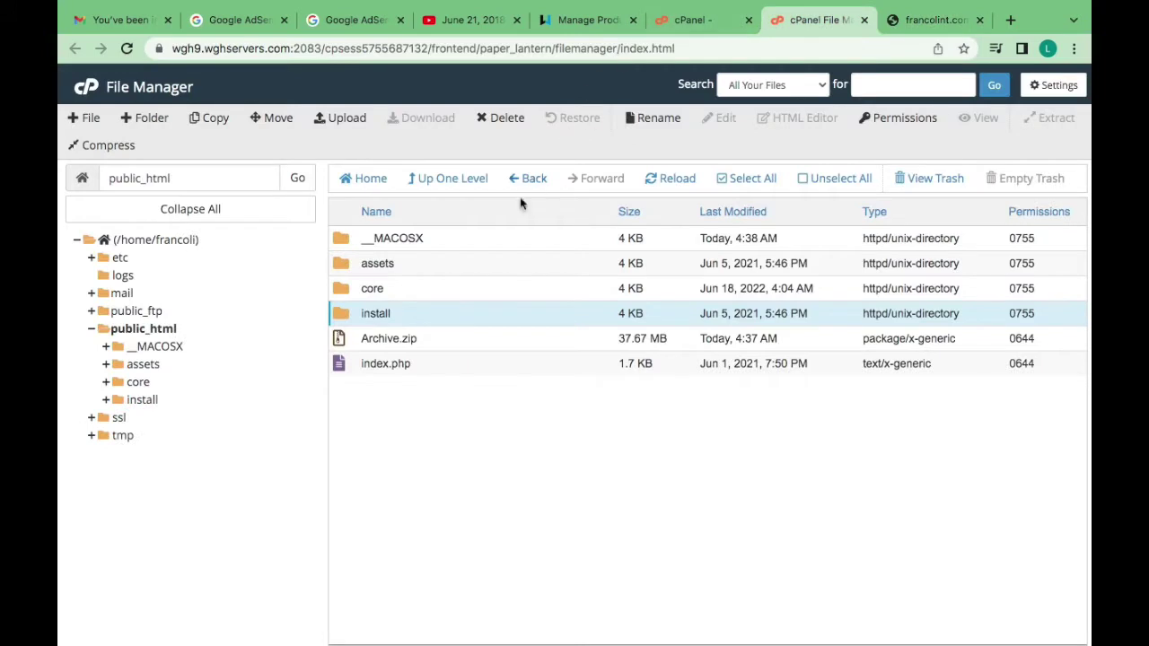
pyautogui.click(684, 20)
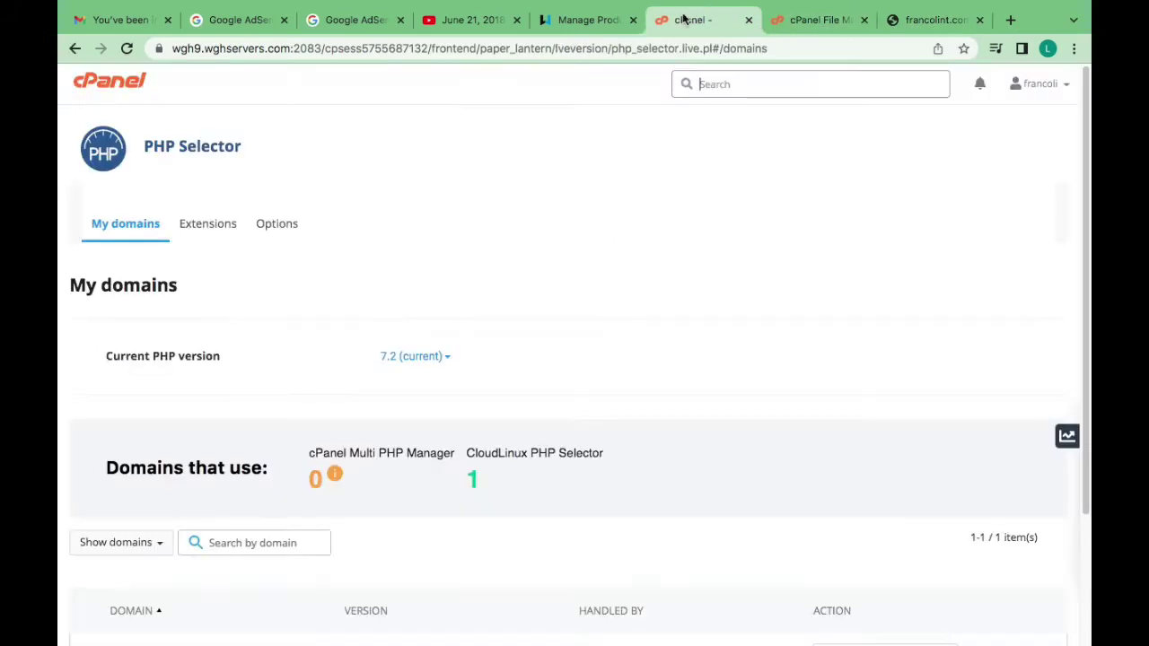
pyautogui.click(395, 358)
pyautogui.scroll(-3, 422, 476)
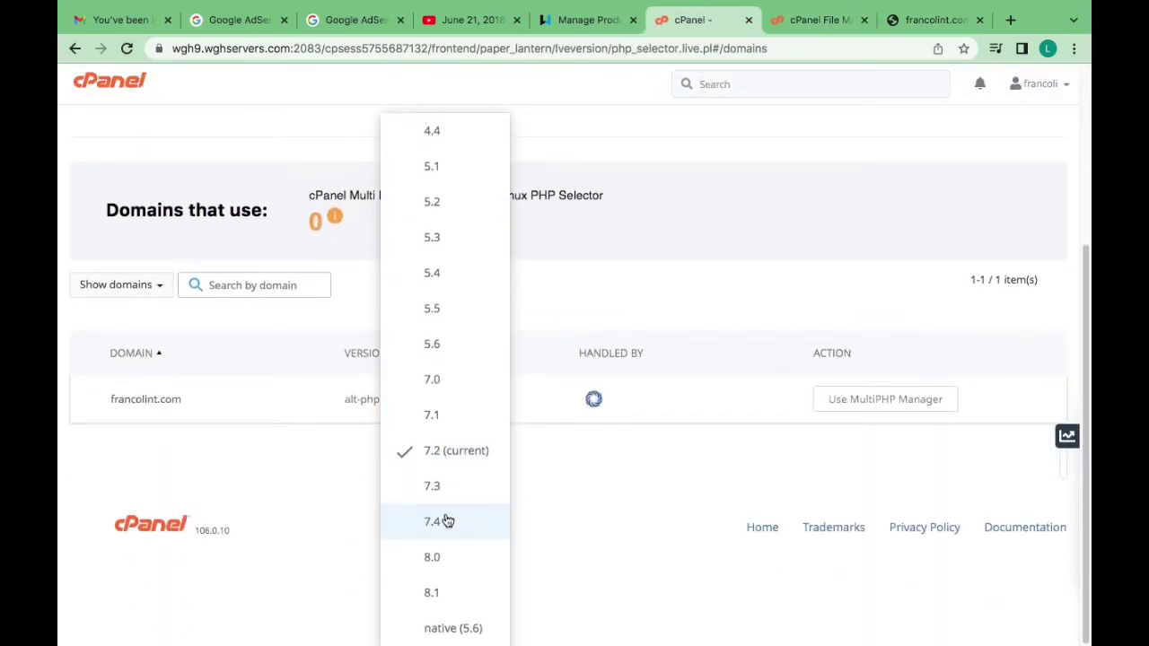
pyautogui.click(442, 554)
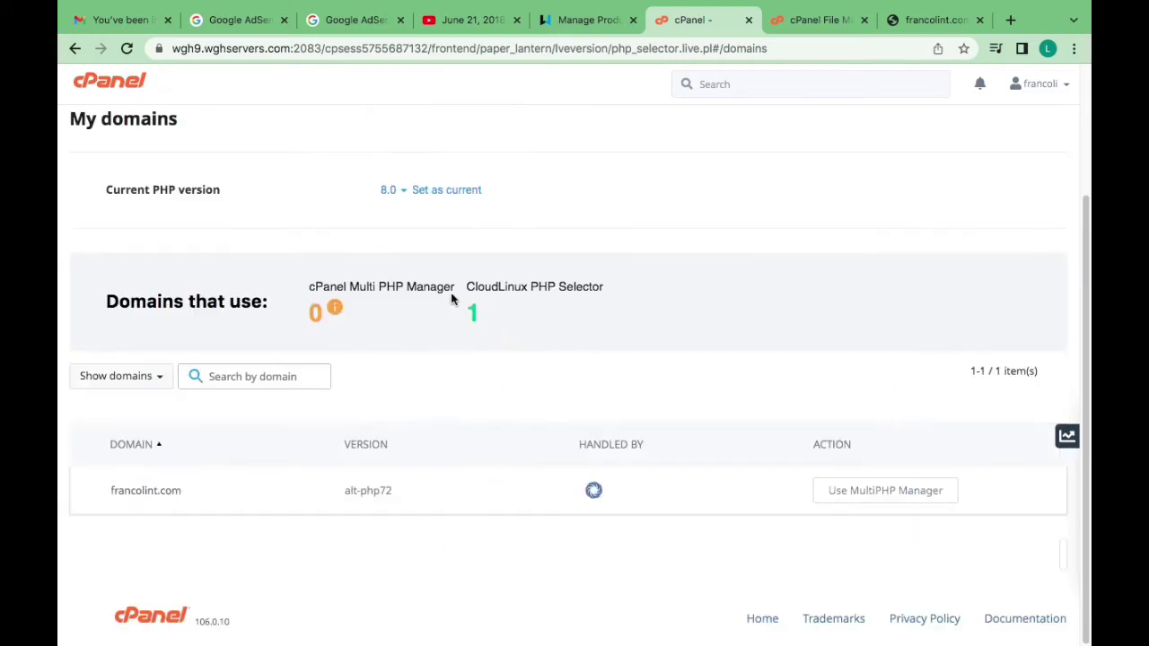
pyautogui.click(451, 190)
# Reload francolint.com and select the resulting 500 SERVER ERROR message
pyautogui.click(944, 21)
pyautogui.click(617, 56)
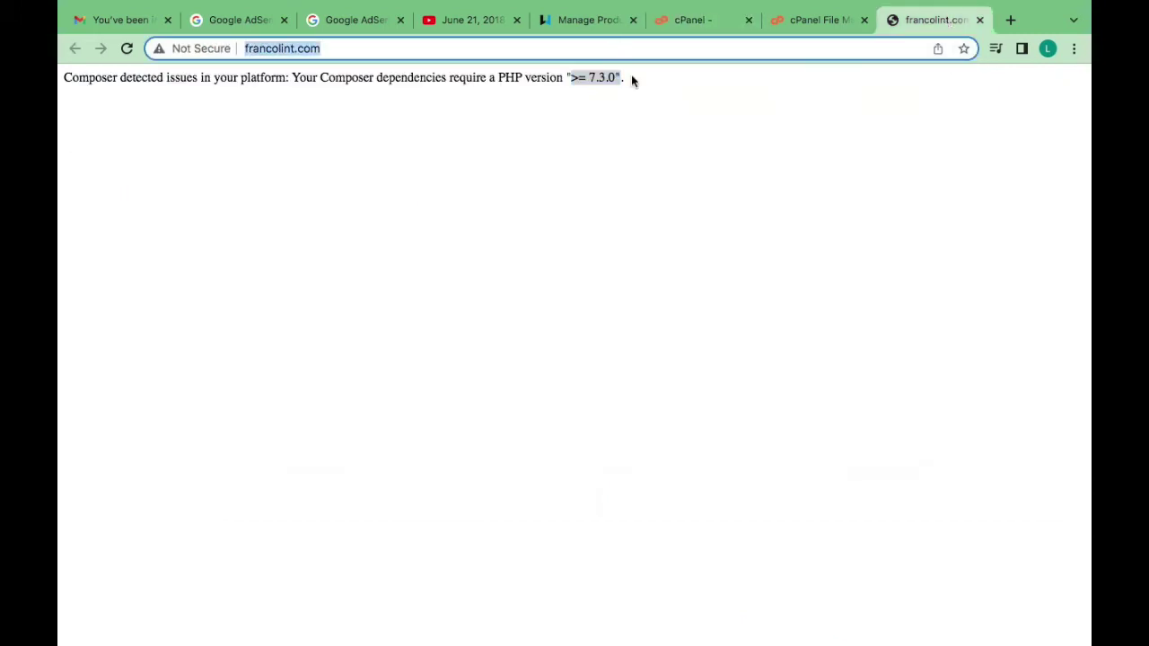
pyautogui.press('Return')
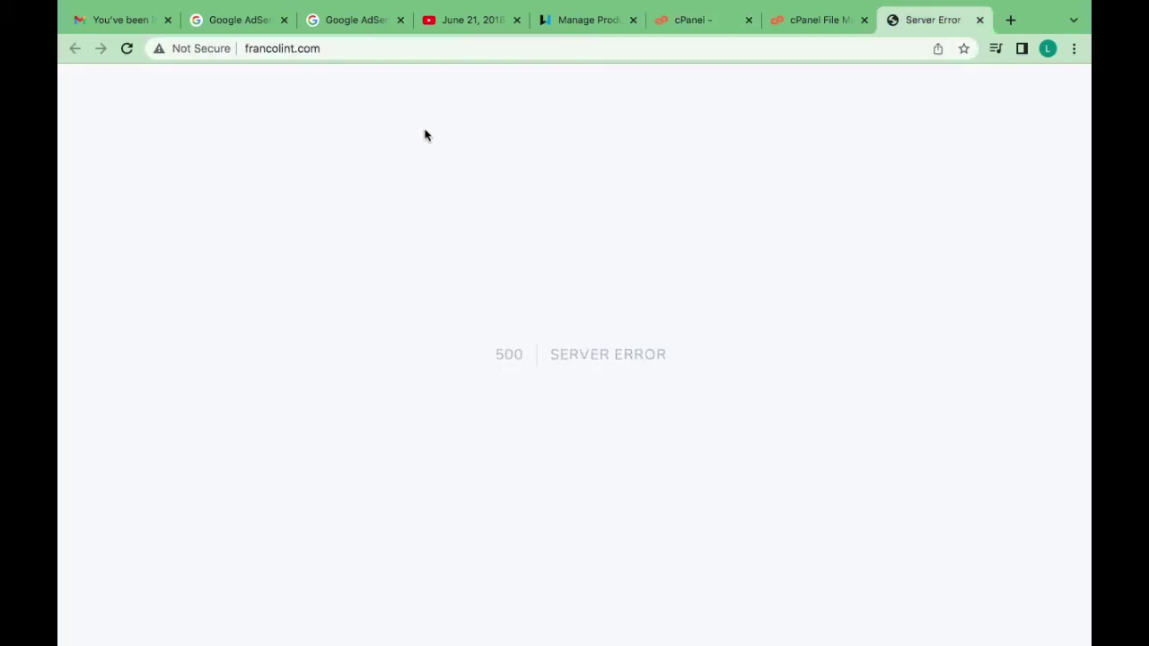
pyautogui.moveTo(547, 361); pyautogui.dragTo(661, 353)
# Append /install to the francolint.com address in the site tab
pyautogui.moveTo(553, 353); pyautogui.dragTo(625, 353)
pyautogui.click(520, 348)
pyautogui.click(338, 45)
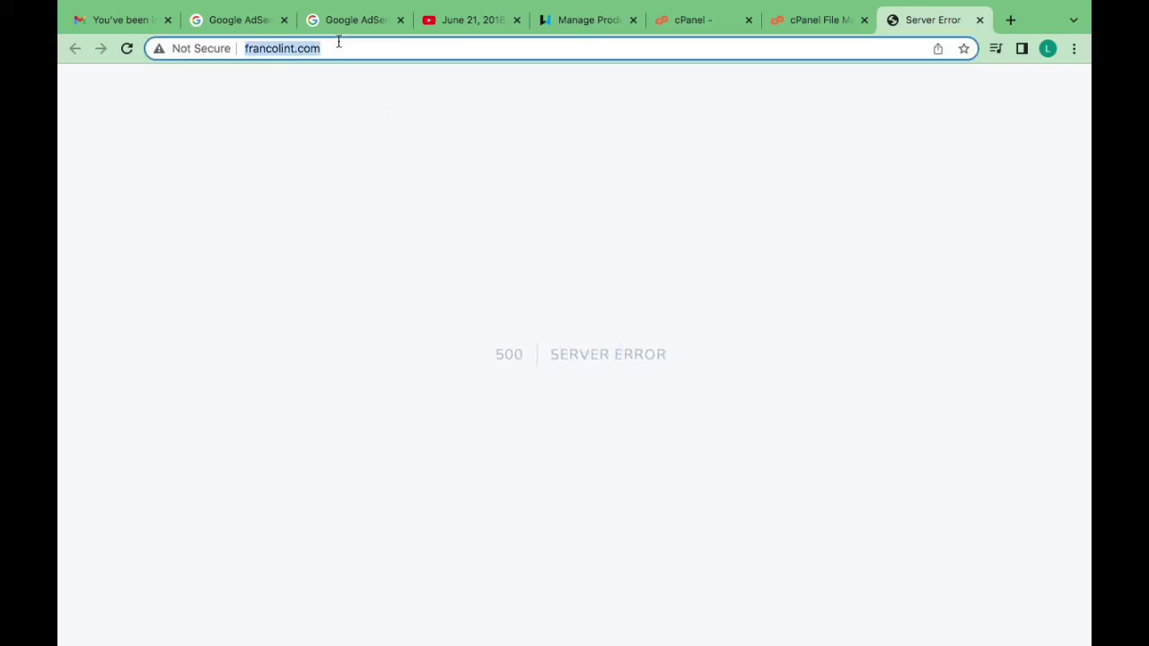
pyautogui.click(348, 49)
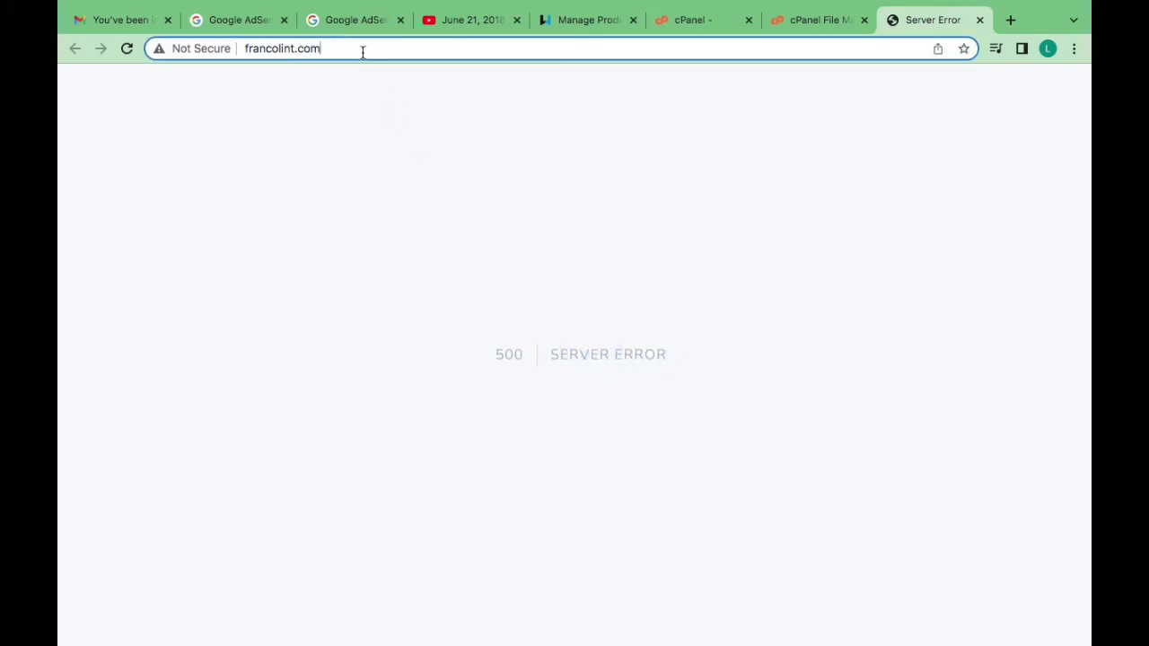
pyautogui.write('/')
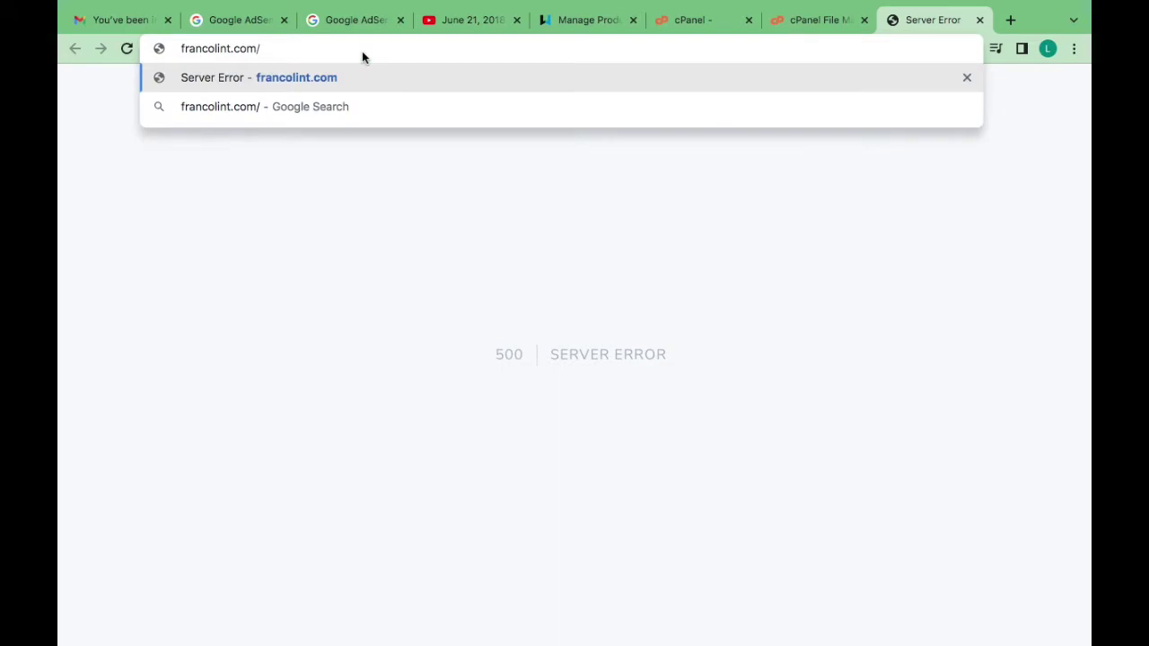
pyautogui.write('in')
pyautogui.write('stall')
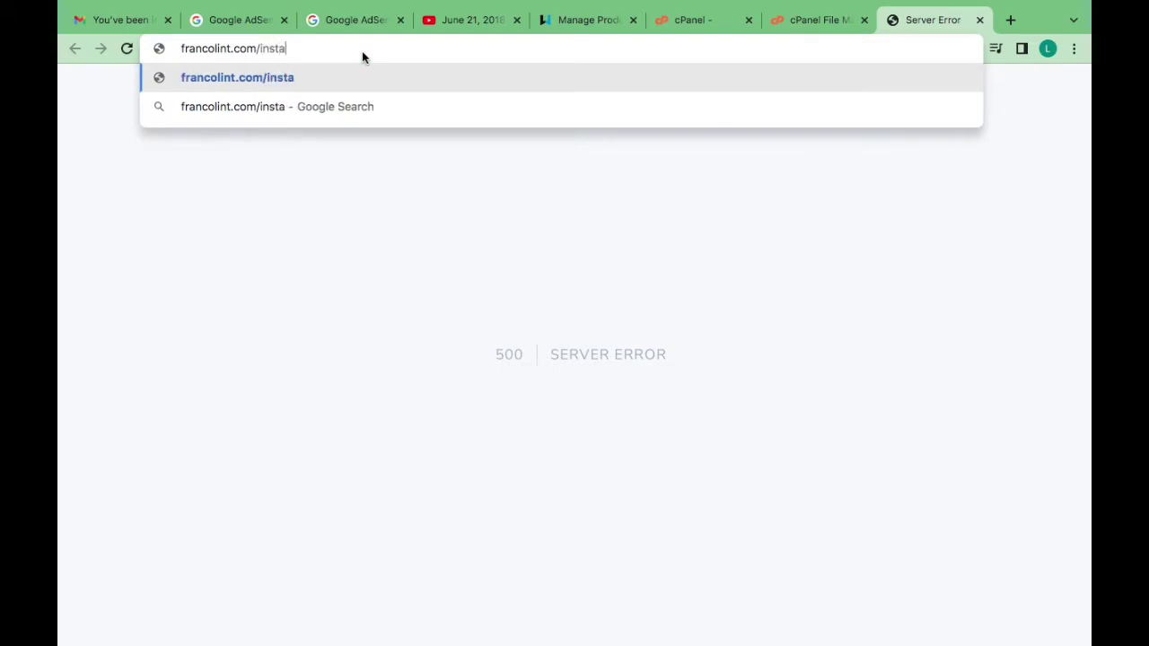
# Confirm the install folder's exact name in public_html via Rename, cancelling without changes
pyautogui.click(815, 25)
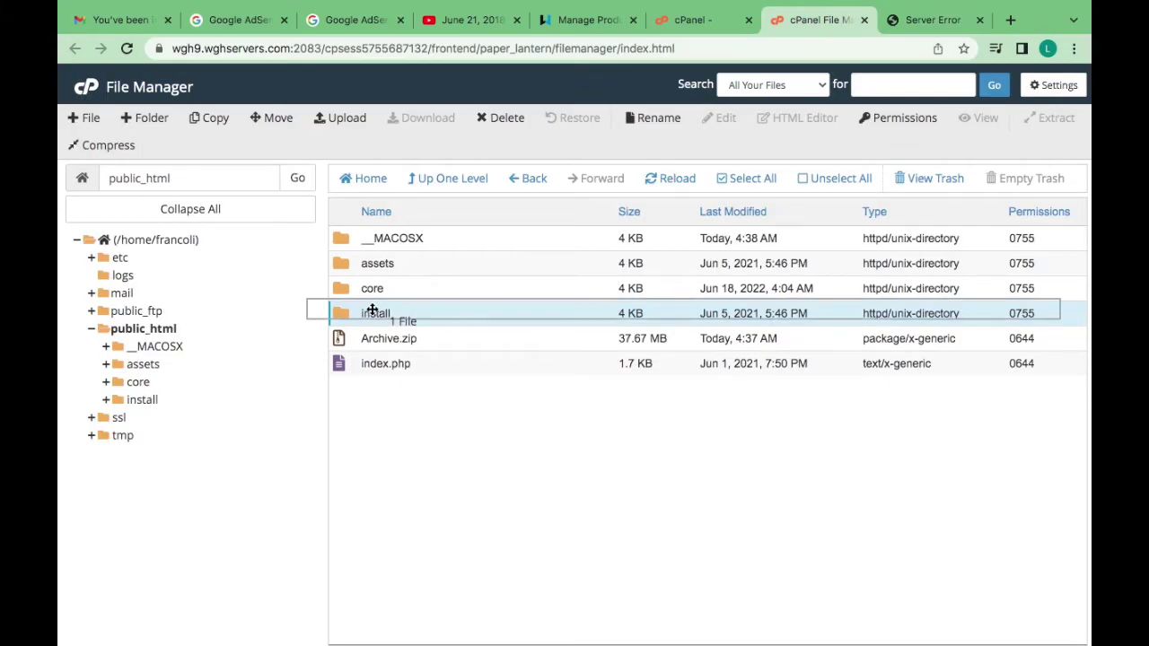
pyautogui.rightClick(403, 314)
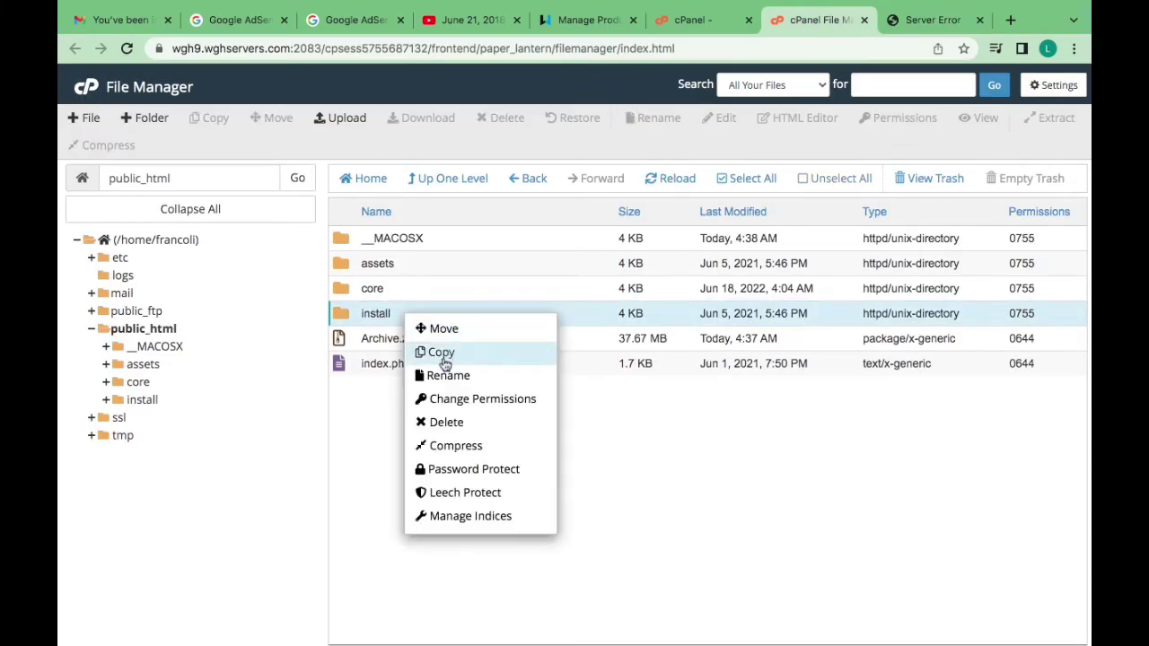
pyautogui.click(463, 377)
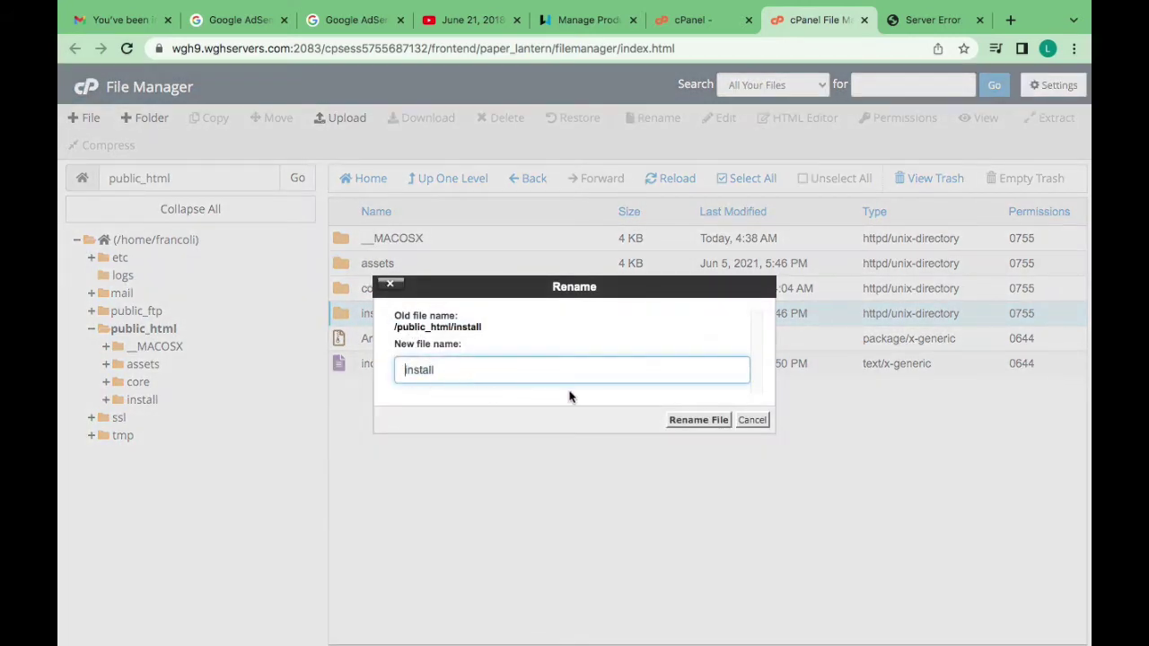
pyautogui.click(746, 421)
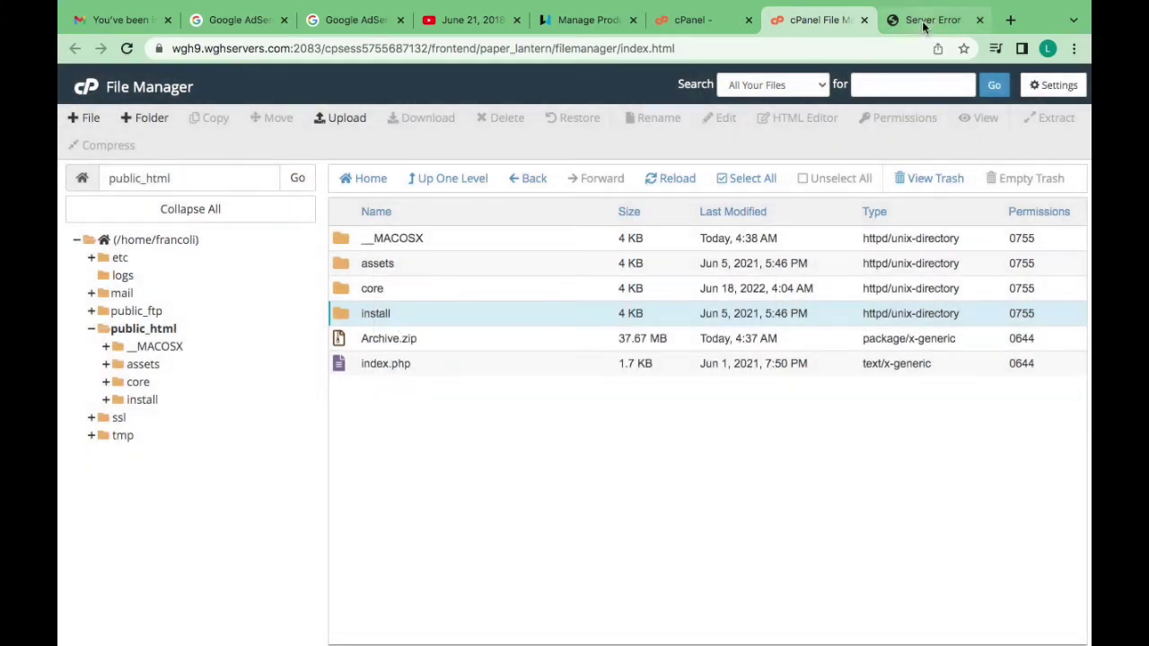
pyautogui.click(925, 22)
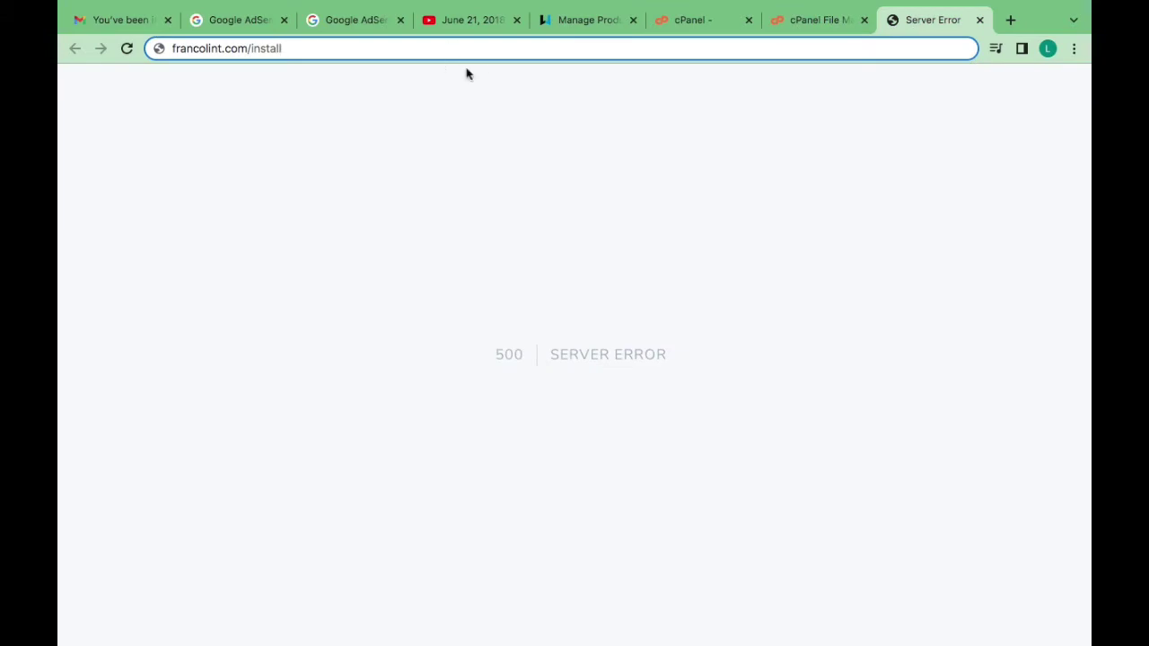
# Load francolint.com/install, review the ViserLab Terms of Use, and choose 'I AGREE, NEXT STEP'
pyautogui.press('Return')
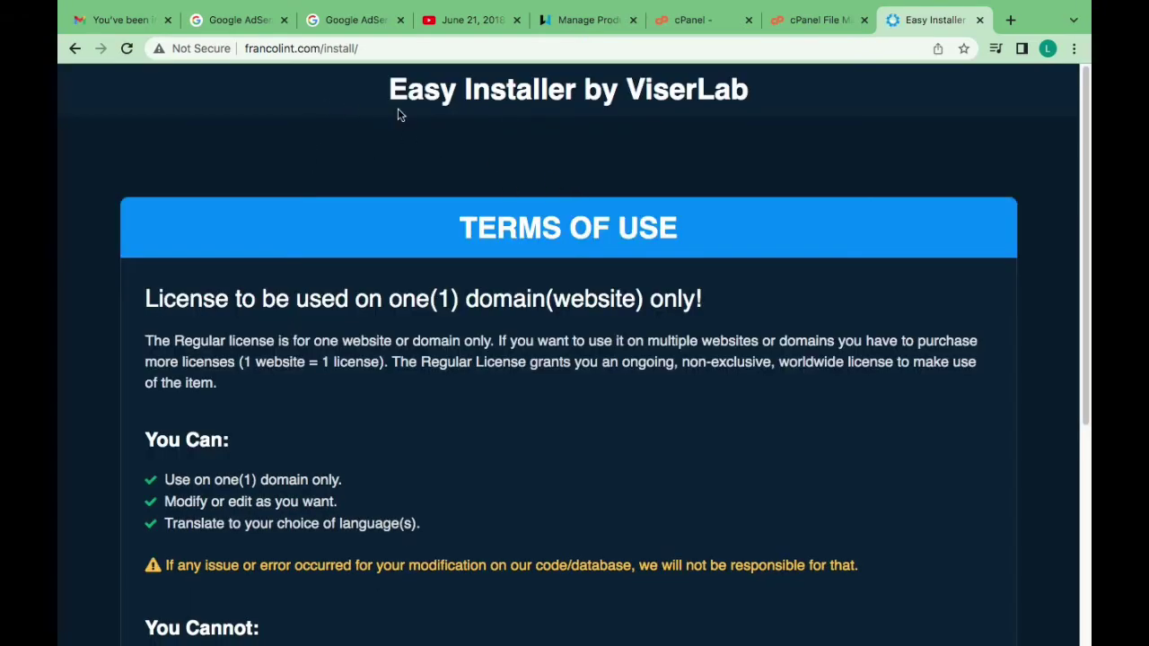
pyautogui.scroll(-5, 377, 198)
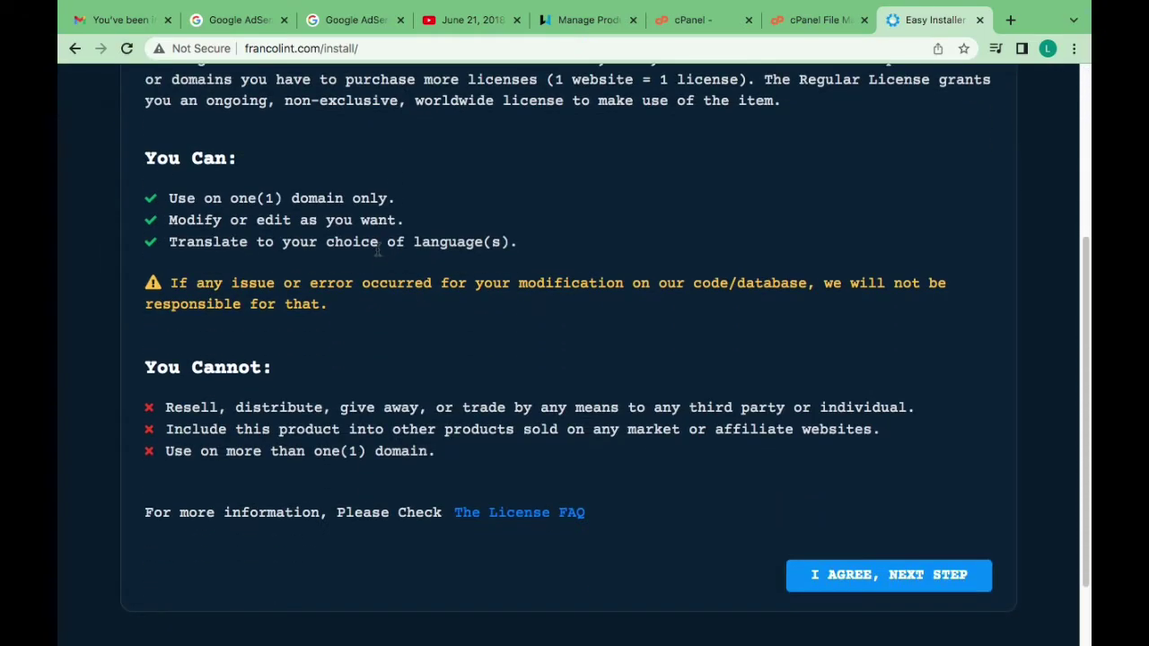
pyautogui.scroll(5, 291, 240)
pyautogui.scroll(-5, 291, 247)
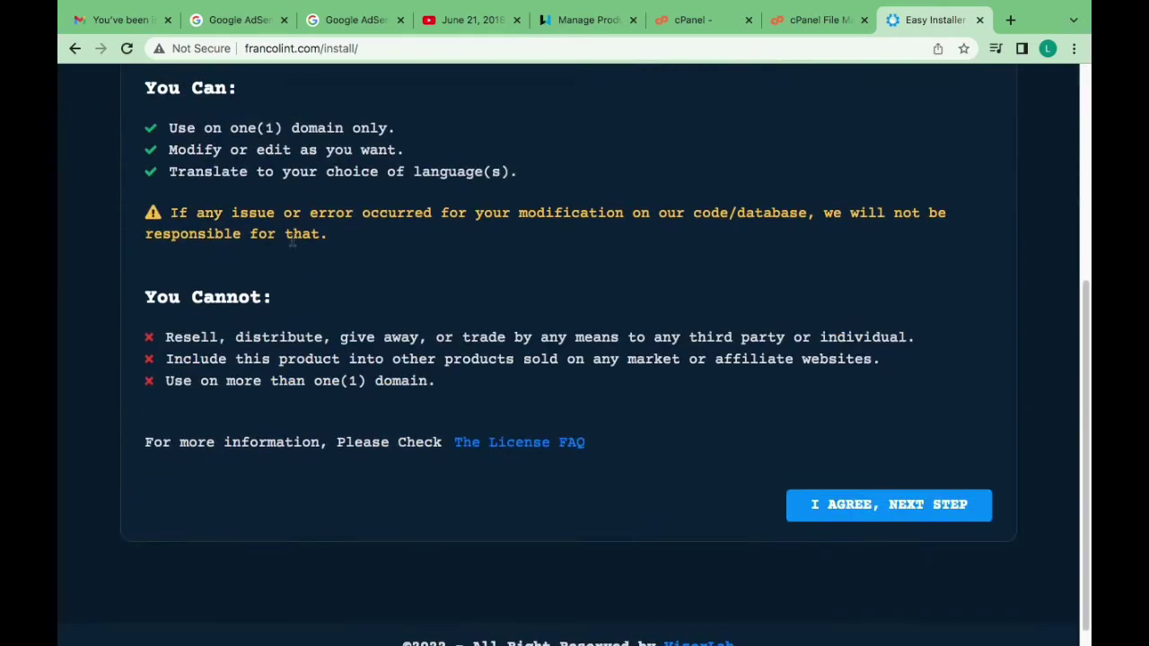
pyautogui.scroll(4, 581, 225)
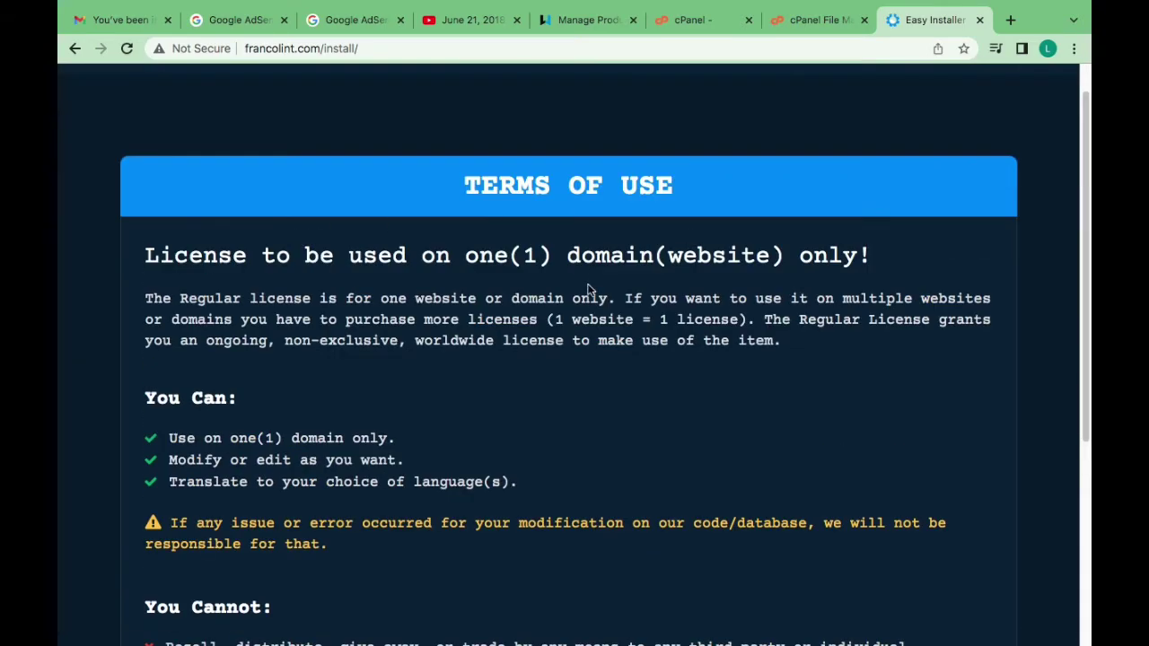
pyautogui.scroll(-3, 594, 283)
pyautogui.scroll(-3, 700, 405)
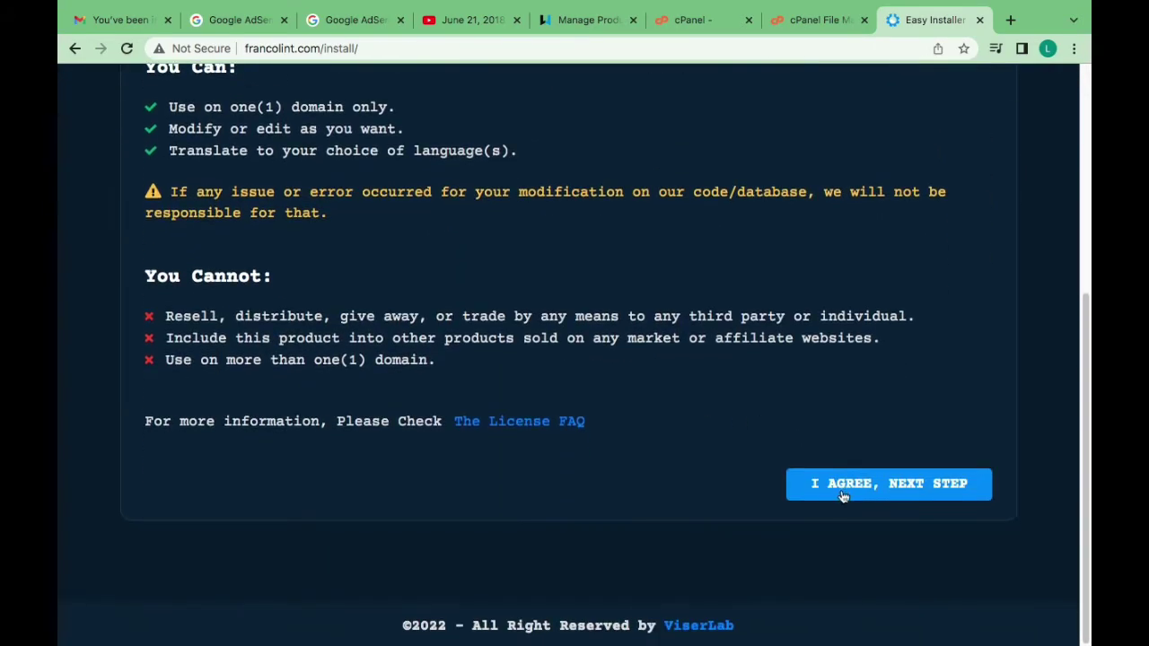
pyautogui.tripleClick(730, 416)
pyautogui.click(943, 443)
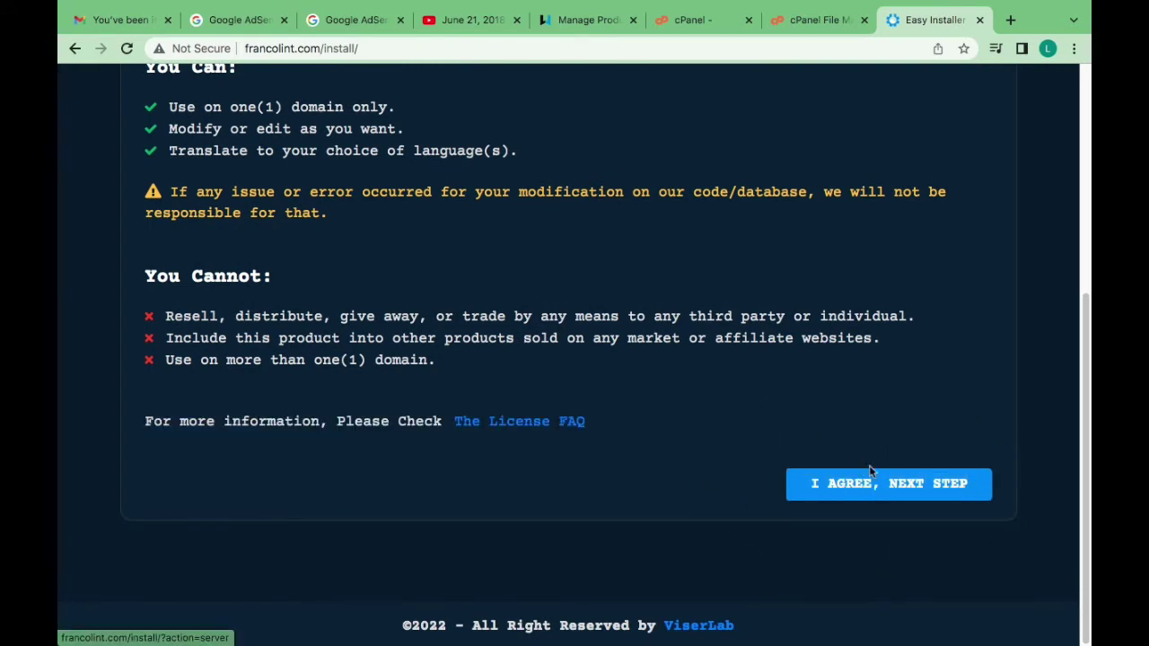
pyautogui.click(855, 489)
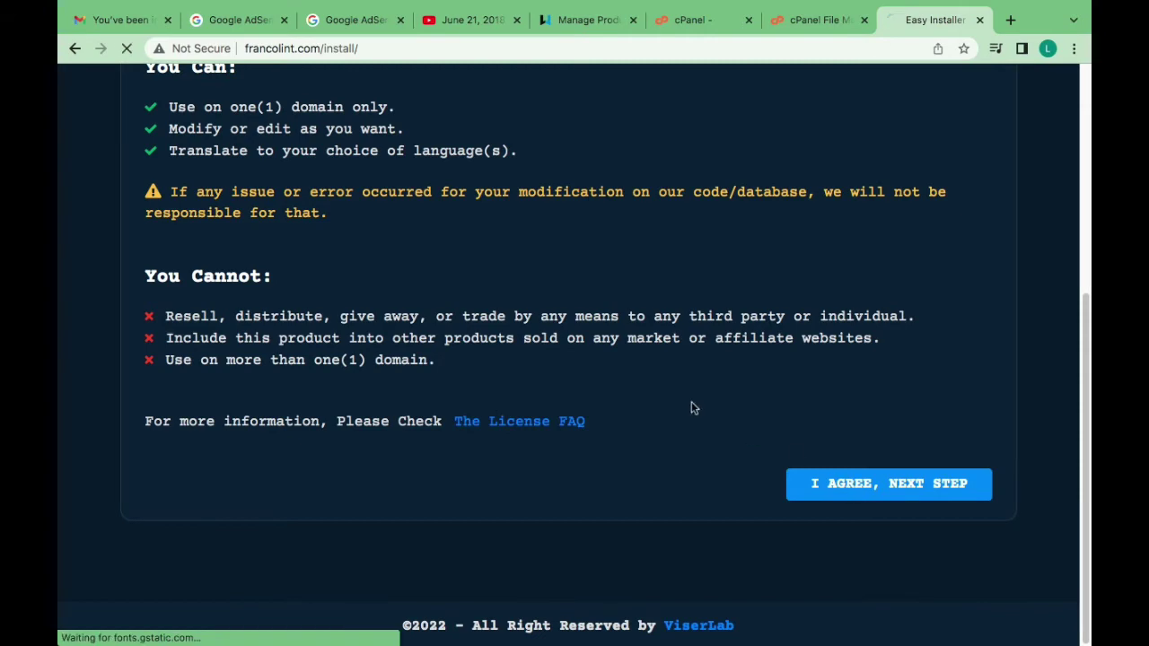
# Set 8.1 as the current PHP version in PHP Selector, then RECHECK the installer's requirements
pyautogui.scroll(-2, 530, 283)
pyautogui.scroll(-5, 541, 316)
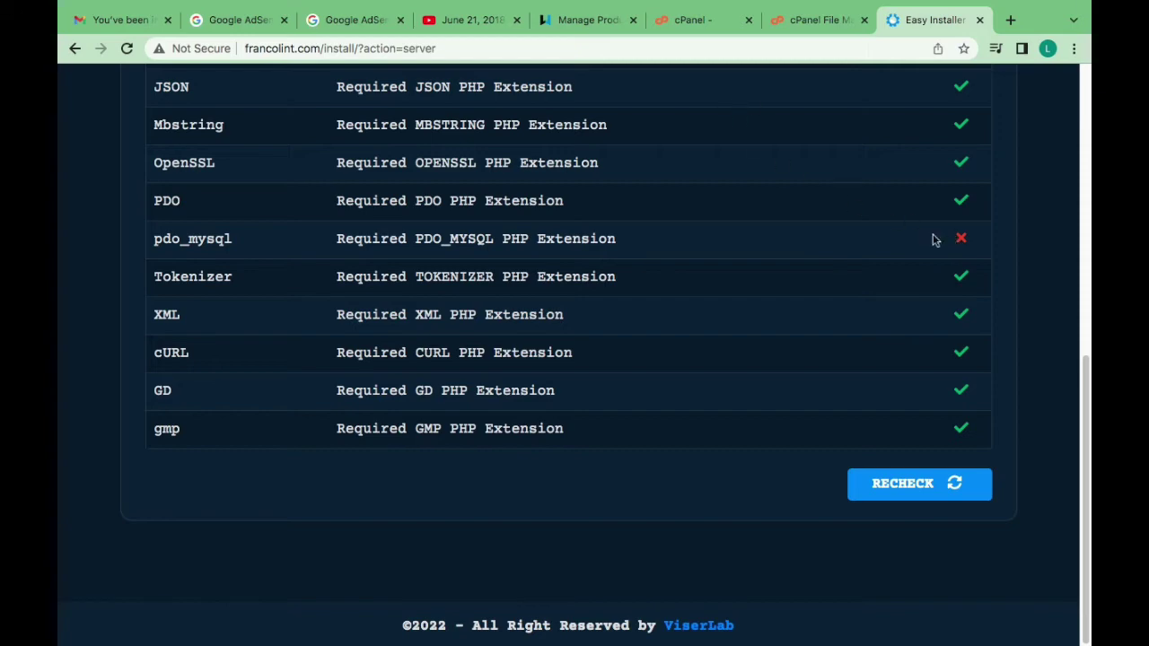
pyautogui.click(783, 22)
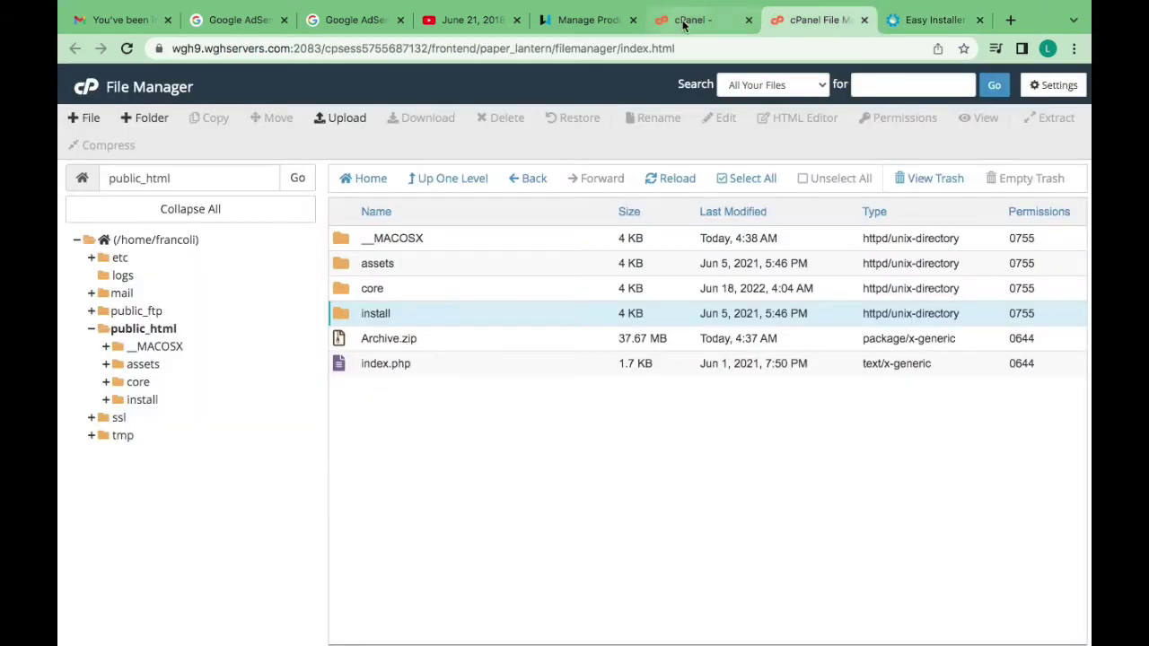
pyautogui.click(693, 20)
pyautogui.click(392, 187)
pyautogui.scroll(-1, 454, 533)
pyautogui.click(433, 596)
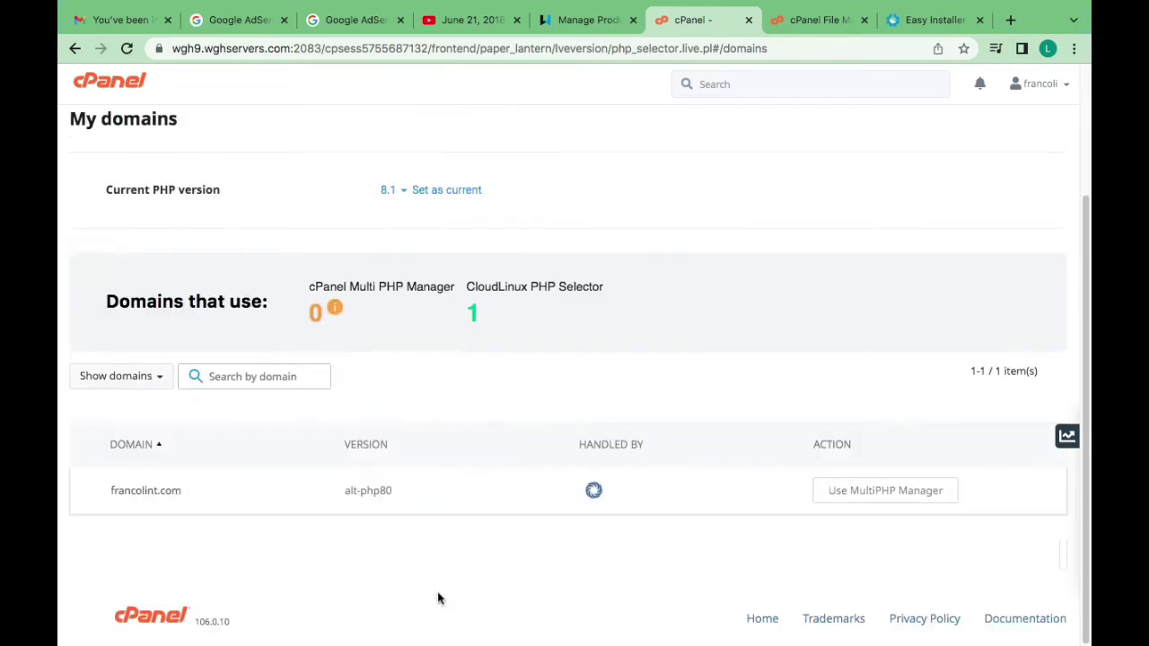
pyautogui.click(456, 192)
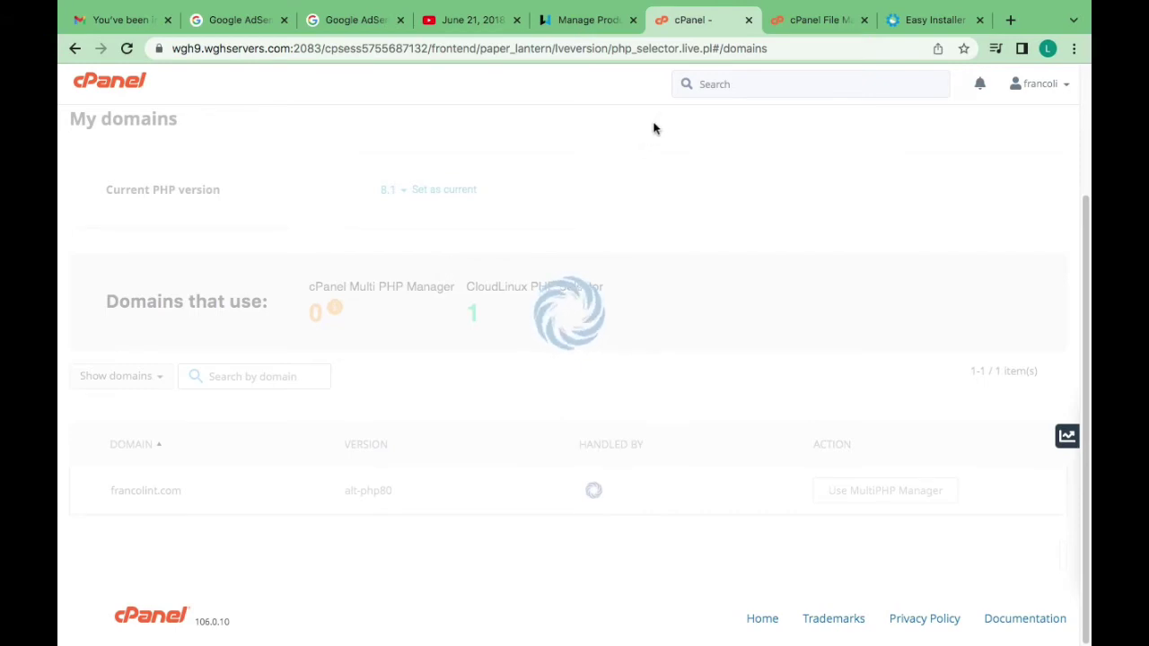
pyautogui.click(929, 21)
pyautogui.click(923, 483)
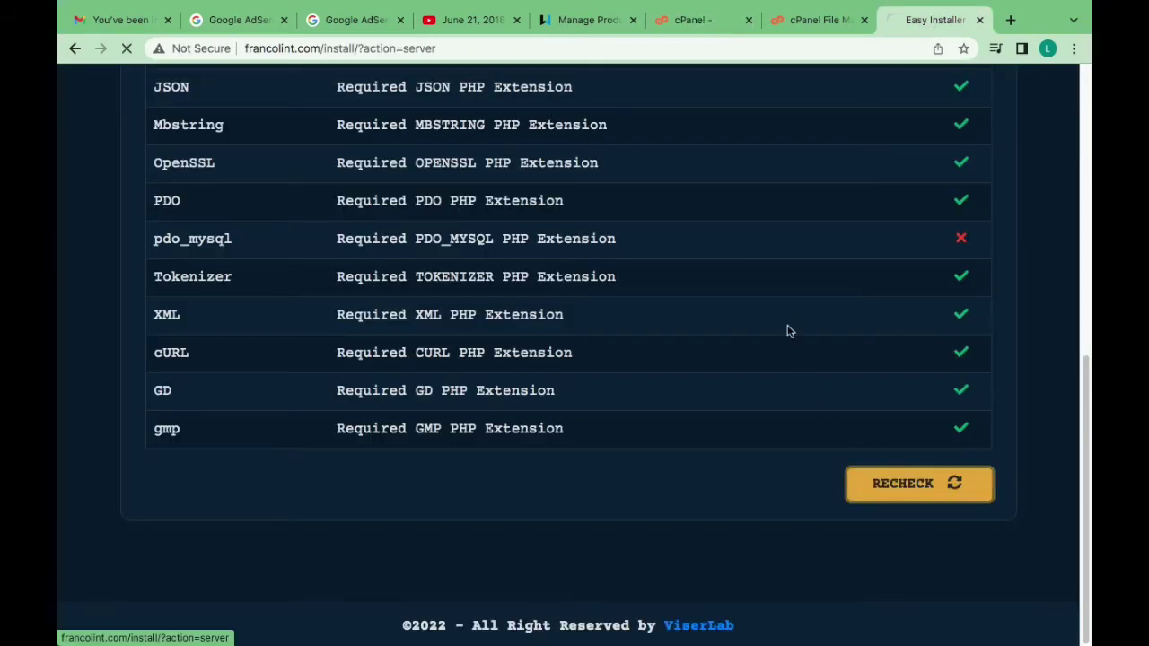
# Choose 7.4 in PHP Selector, set it as current, and RECHECK the installer's requirements
pyautogui.scroll(-6, 855, 392)
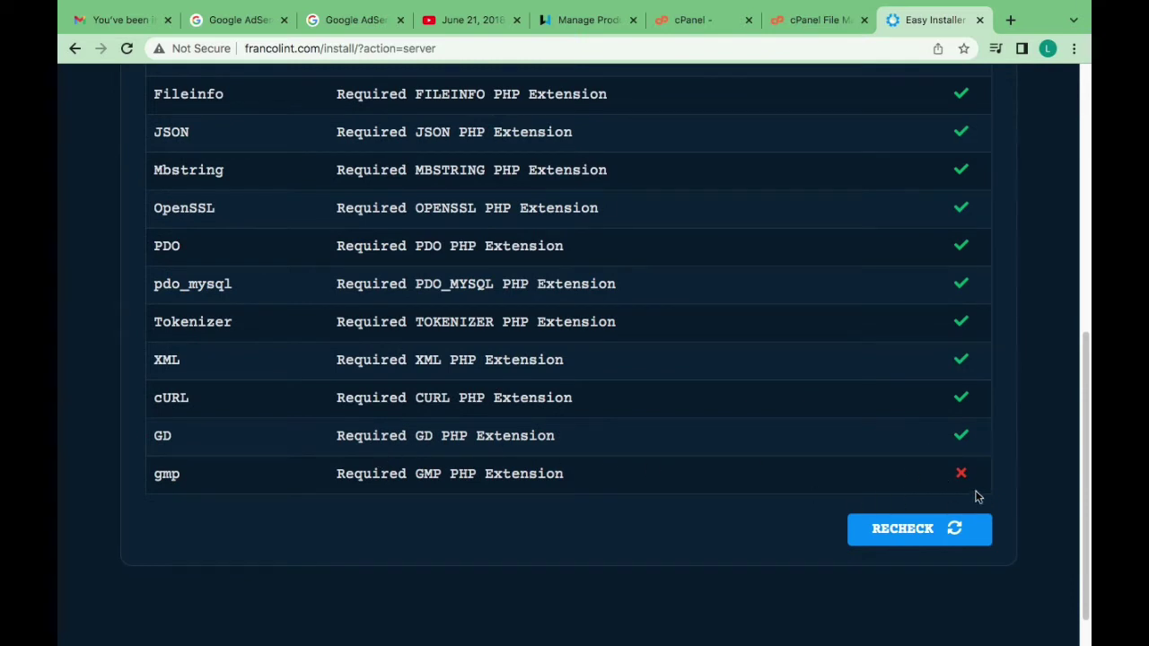
pyautogui.click(660, 22)
pyautogui.click(382, 193)
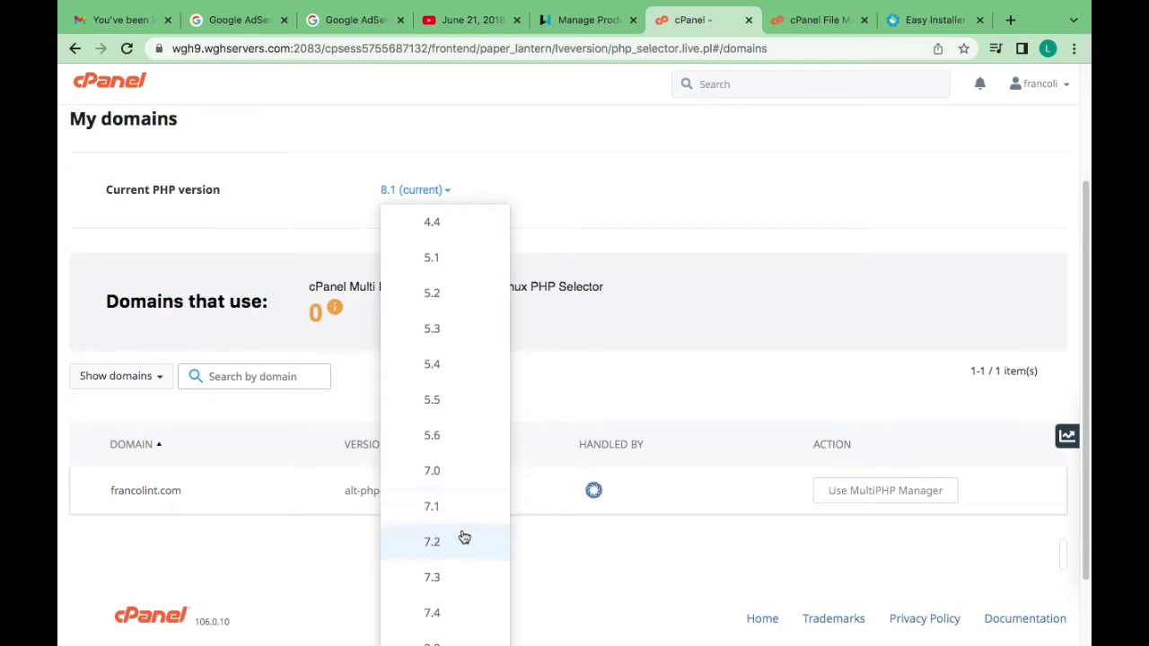
pyautogui.scroll(-2, 478, 520)
pyautogui.click(432, 523)
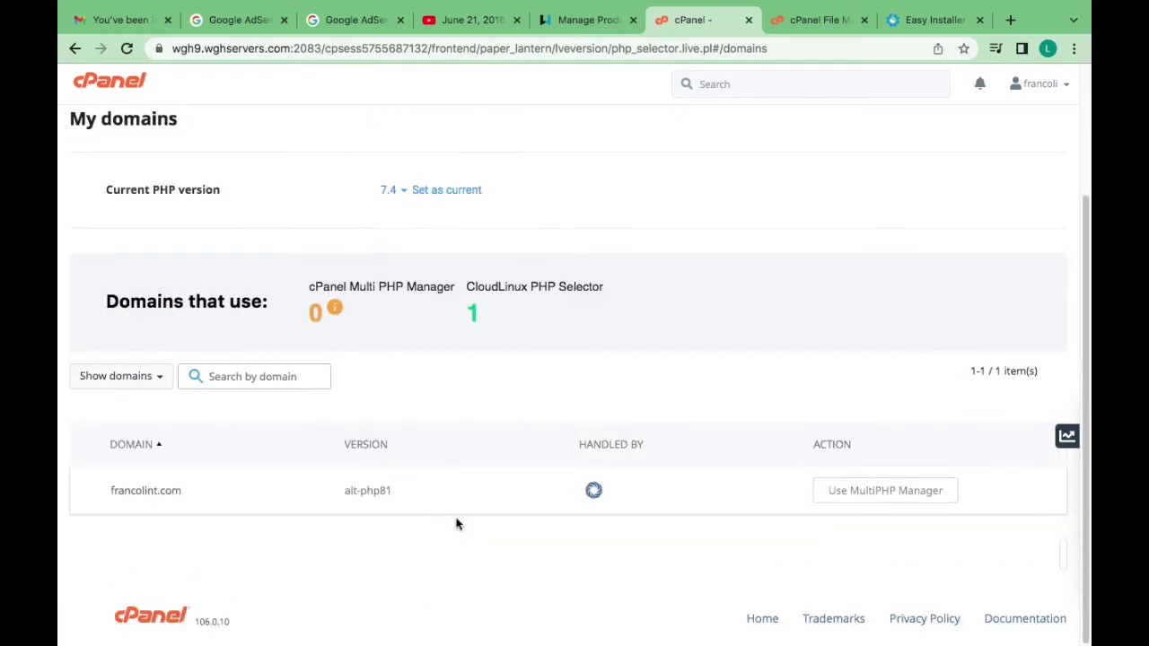
pyautogui.click(452, 193)
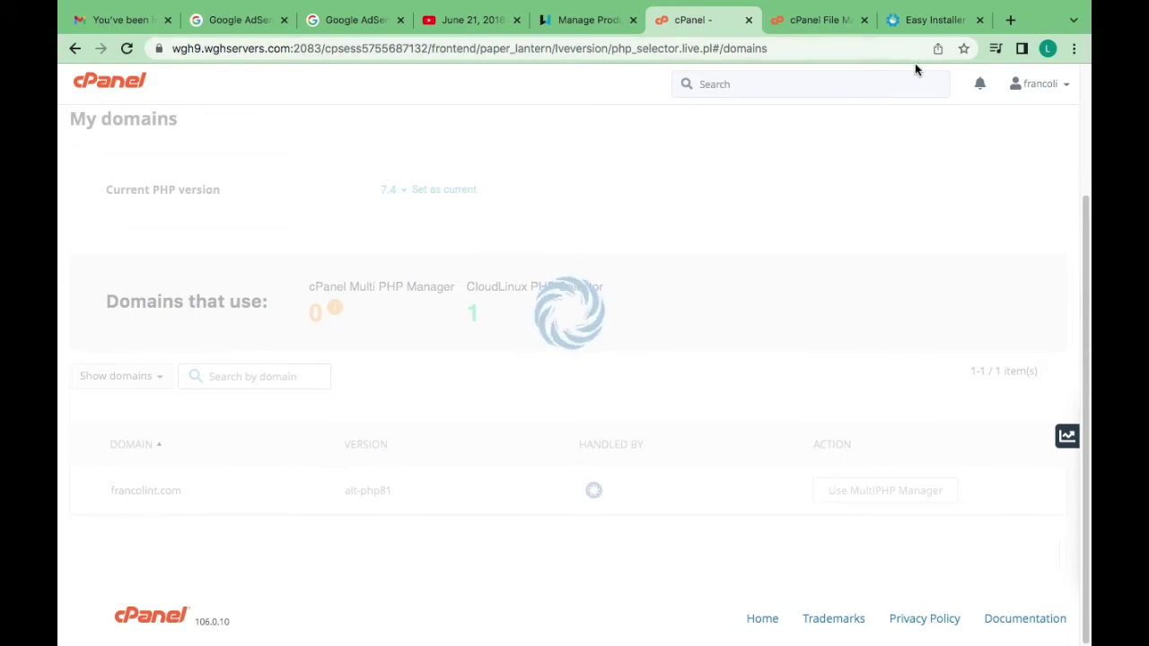
pyautogui.click(933, 20)
pyautogui.click(906, 528)
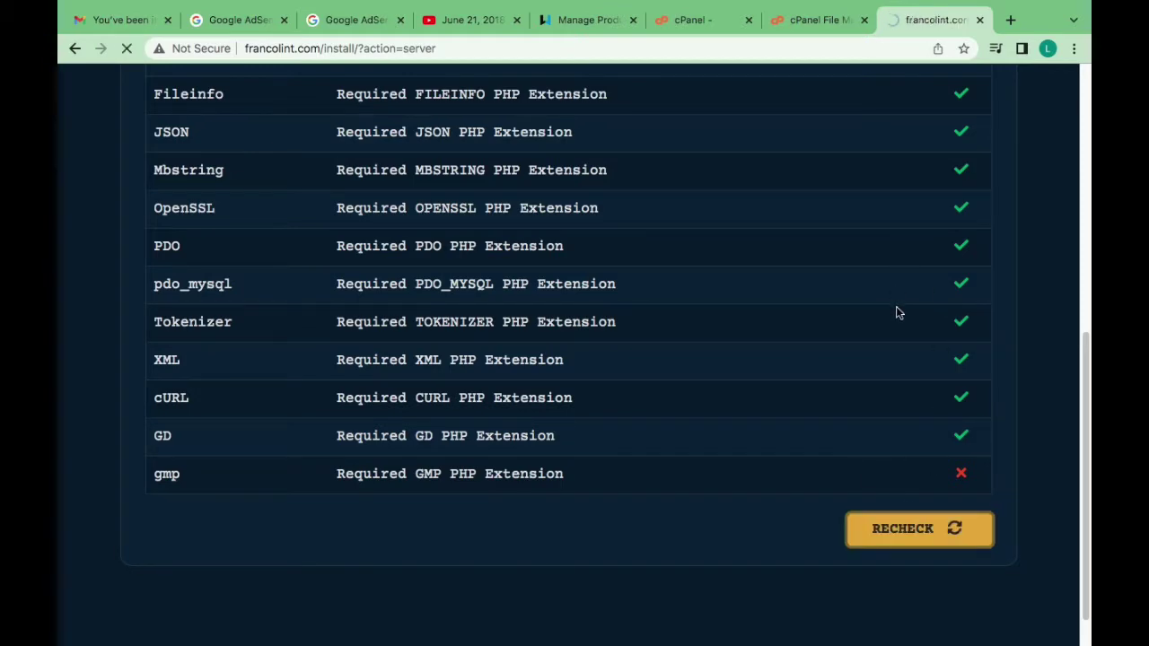
# Proceed from the passed server requirements to the File Permissions step
pyautogui.scroll(-5, 906, 323)
pyautogui.scroll(4, 928, 315)
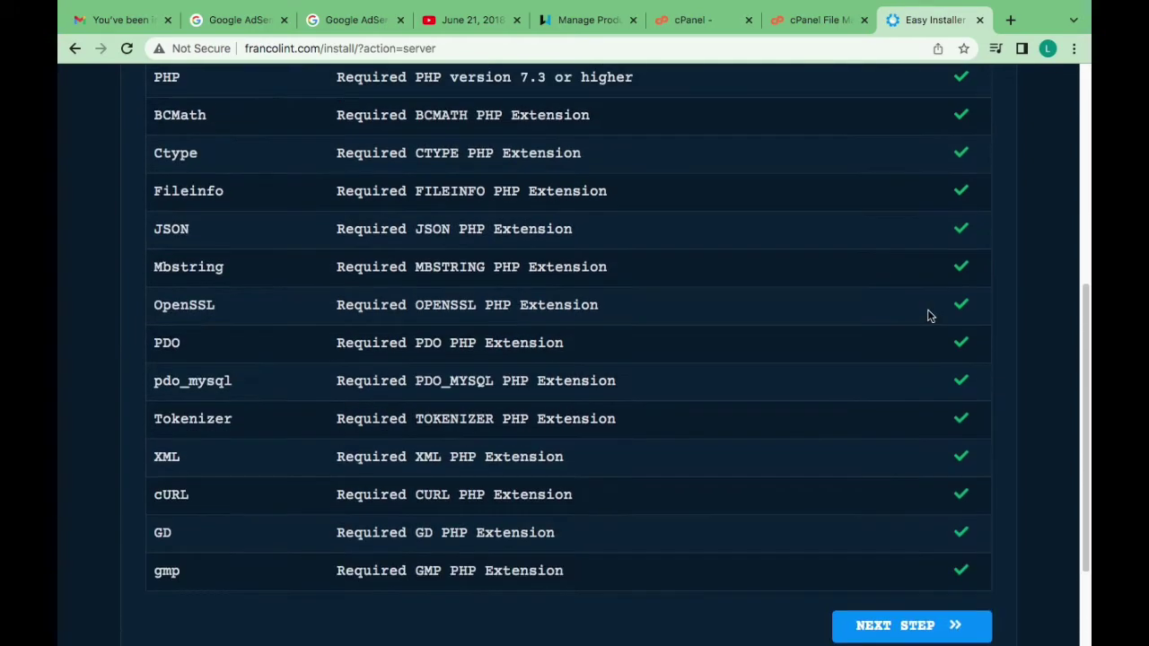
pyautogui.scroll(-1, 953, 436)
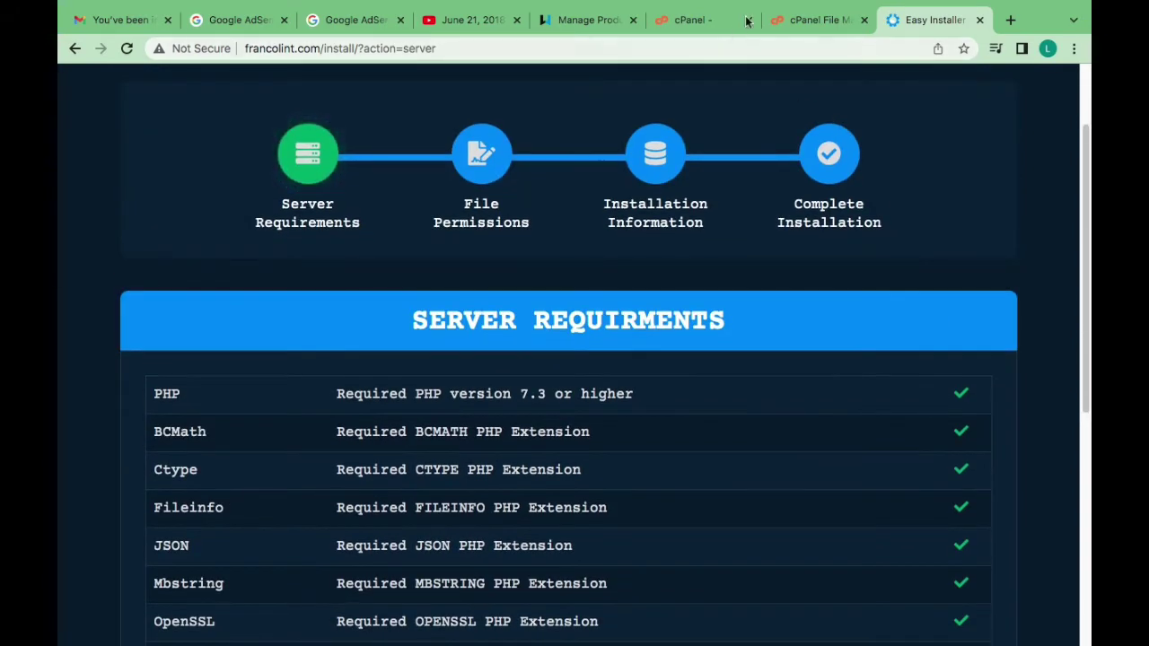
pyautogui.scroll(-5, 1004, 401)
pyautogui.click(912, 485)
# Review the core folders needing 0775, such as core/bootstrap/cache/, then return to cPanel's public_html listing
pyautogui.scroll(-3, 739, 287)
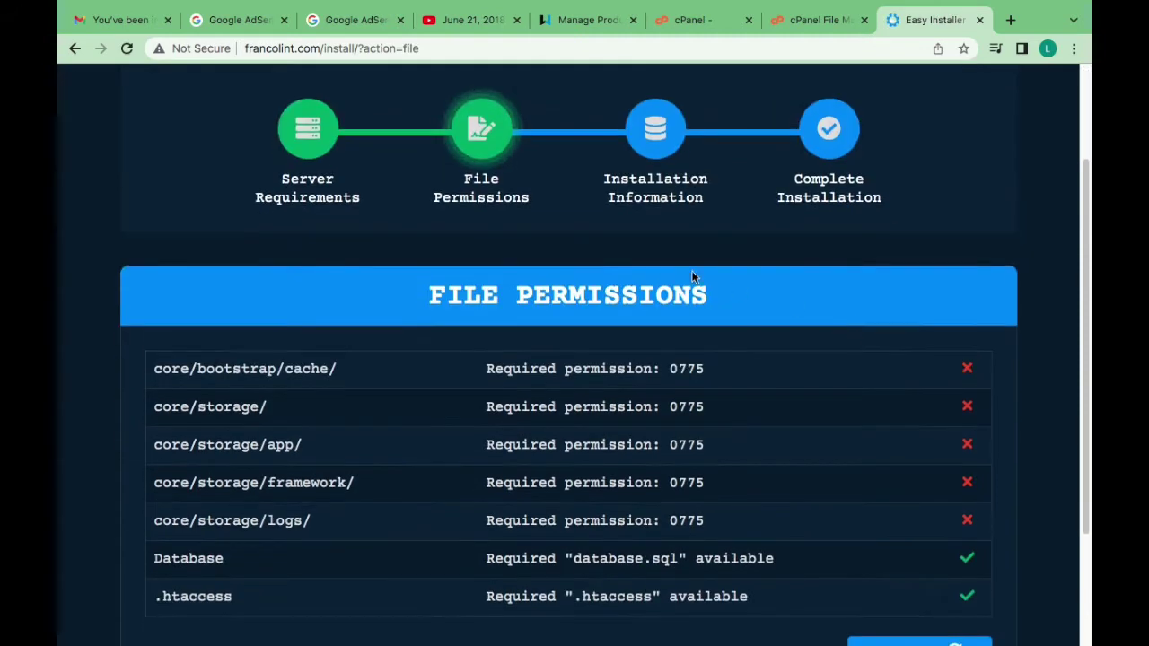
pyautogui.moveTo(180, 370); pyautogui.dragTo(351, 374)
pyautogui.click(170, 371)
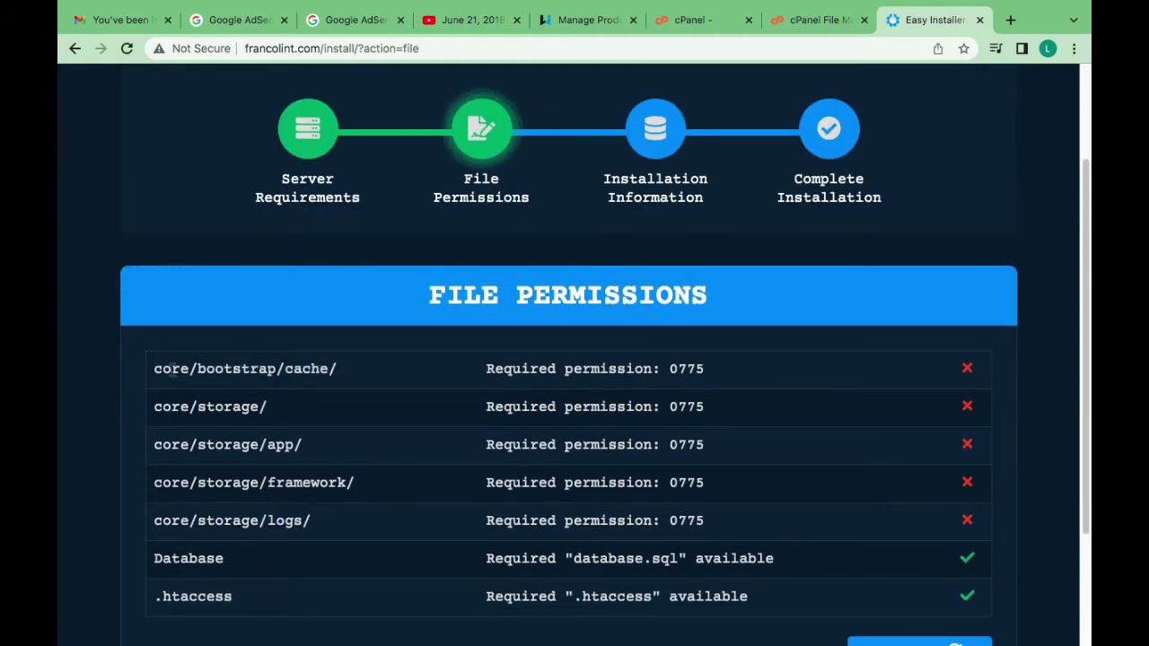
pyautogui.click(161, 362)
pyautogui.moveTo(154, 375); pyautogui.dragTo(325, 373)
pyautogui.click(200, 368)
pyautogui.click(283, 370)
pyautogui.click(315, 369)
pyautogui.click(687, 20)
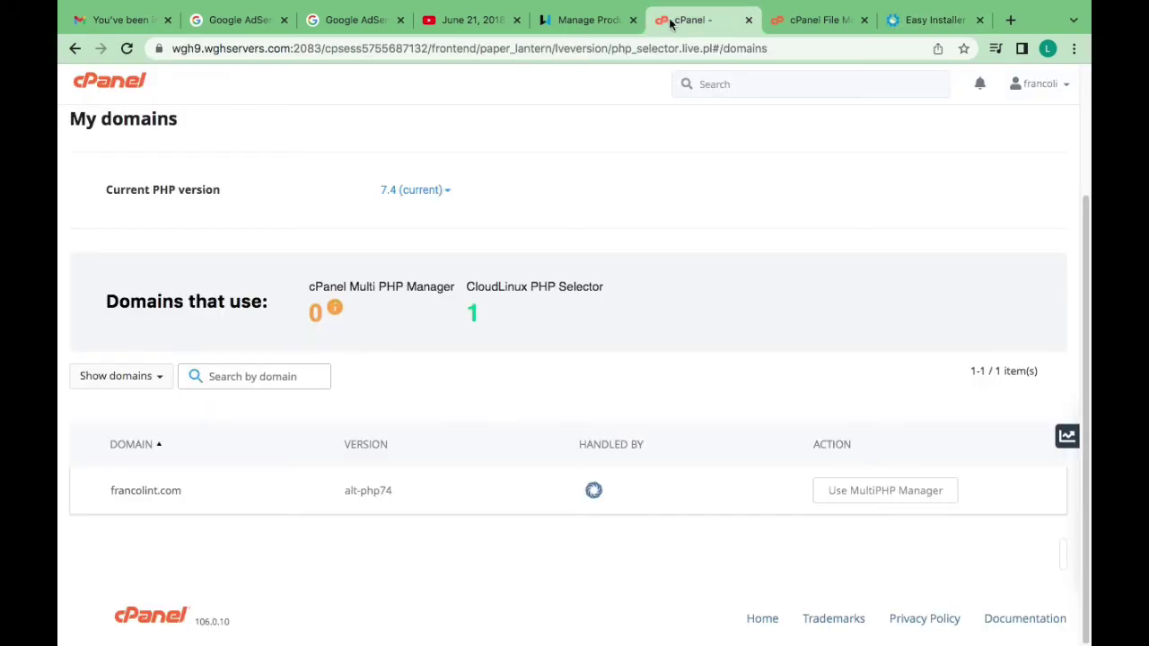
pyautogui.click(812, 19)
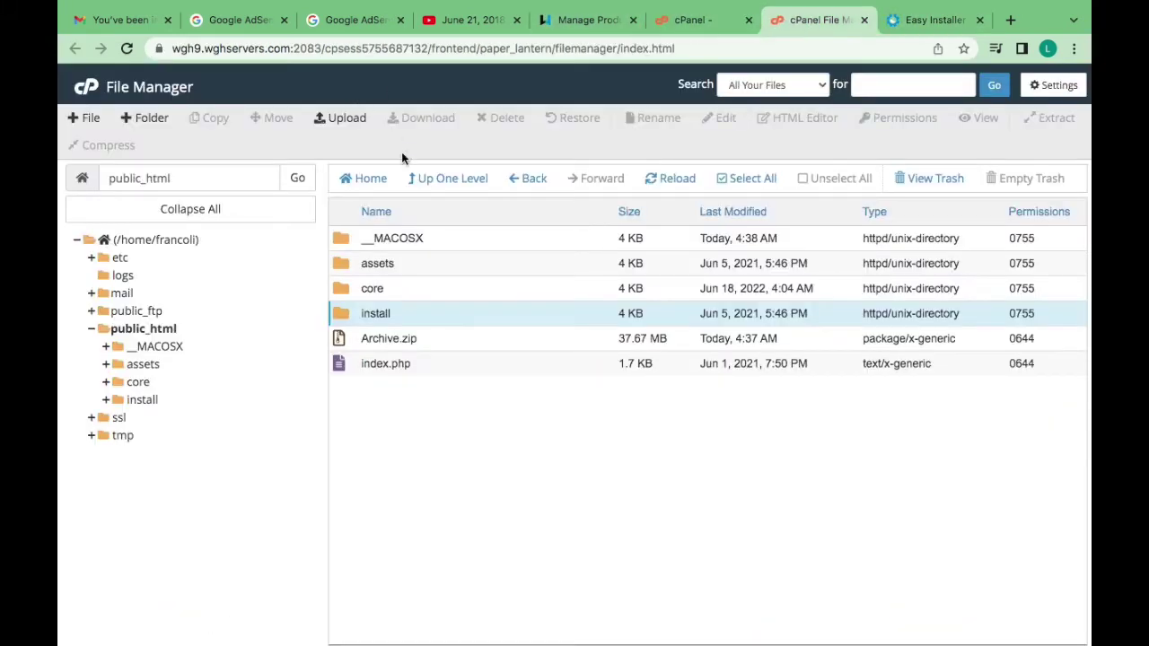